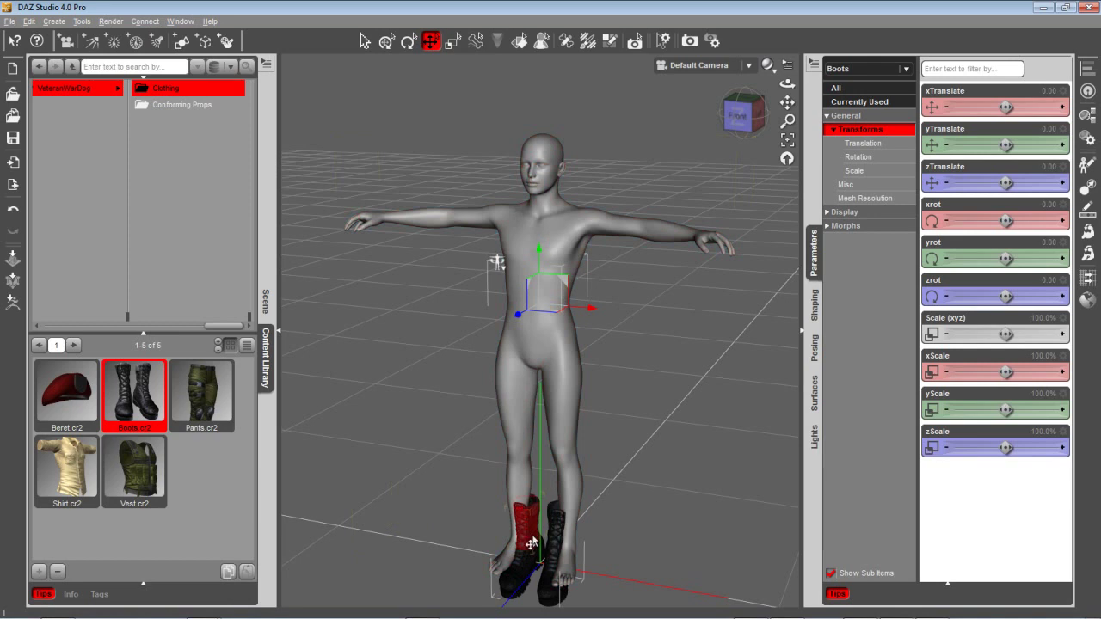
Fit the Boots figure onto Genesis
{"action": "left_click", "coordinate": [265, 302]}
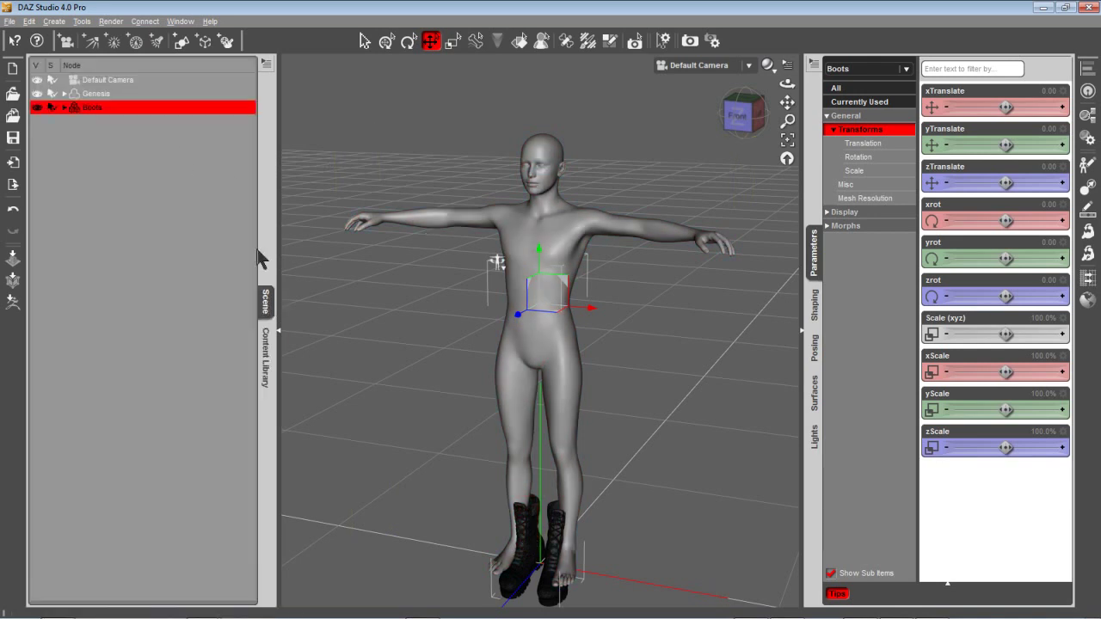
{"action": "right_click", "coordinate": [530, 538]}
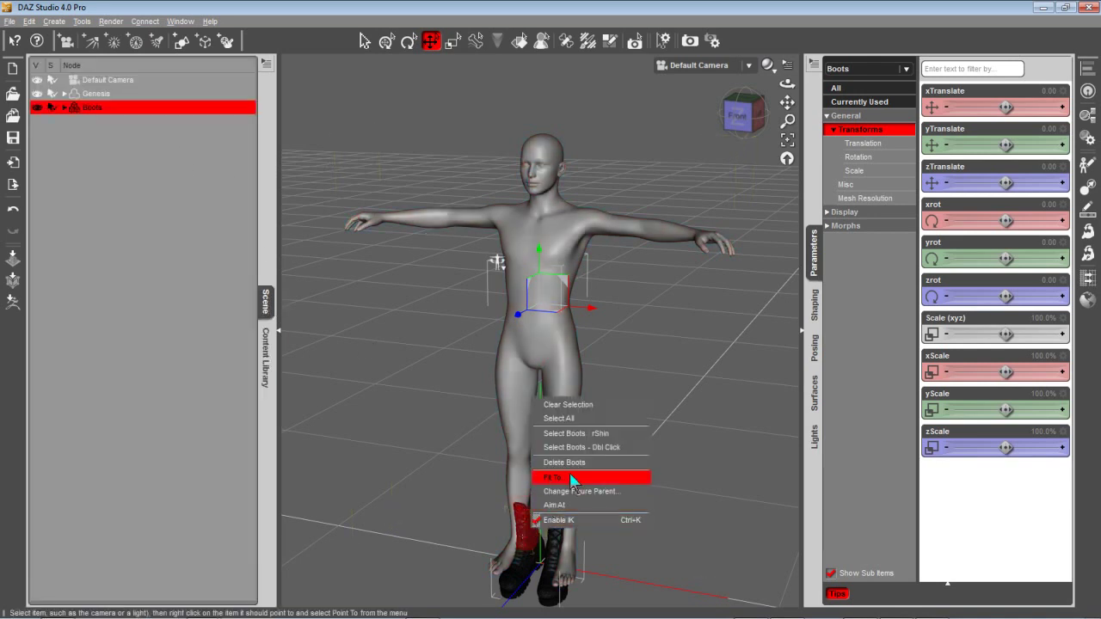
{"action": "left_click", "coordinate": [571, 476]}
{"action": "left_click", "coordinate": [537, 297]}
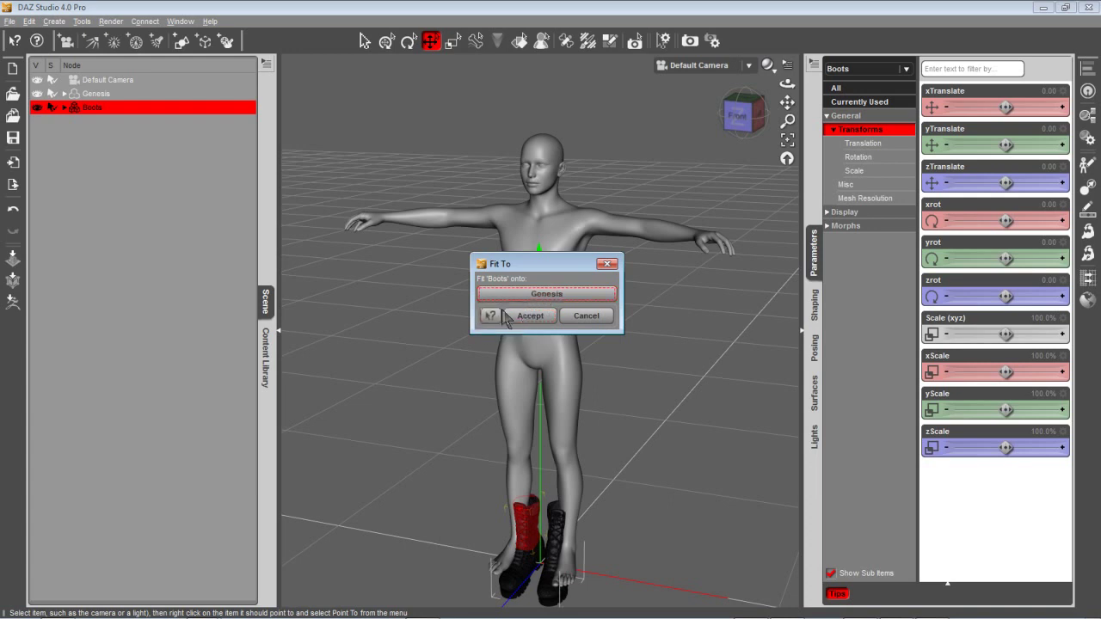
{"action": "left_click", "coordinate": [503, 310]}
{"action": "left_click", "coordinate": [526, 316]}
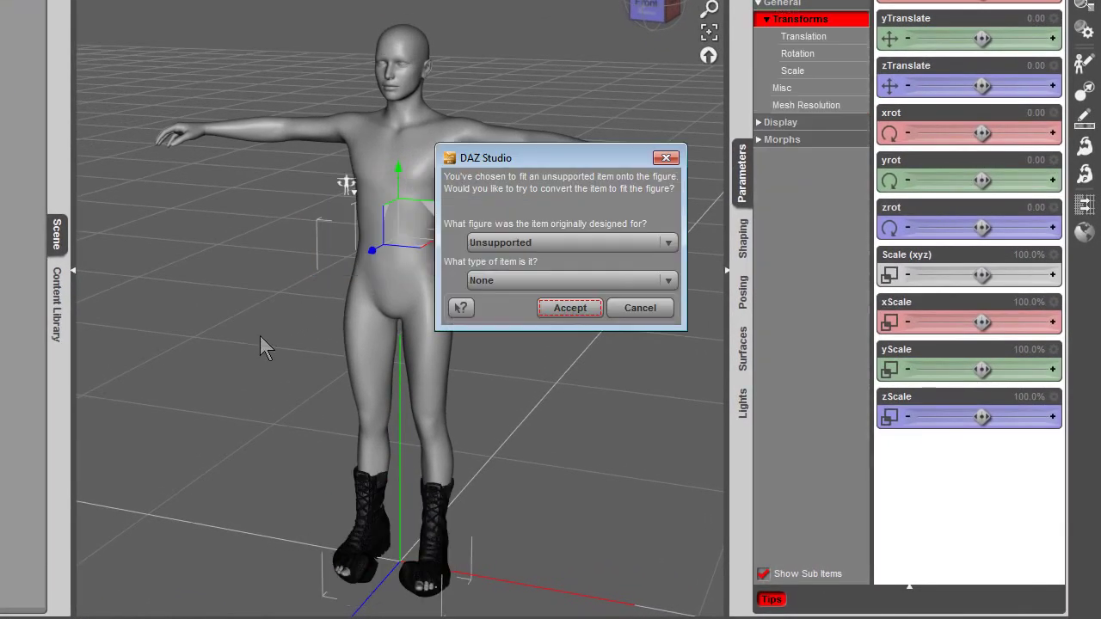
Convert the unsupported boots for Genesis, with Michael 4 as the original figure and the thigh boots subtype as the item type
{"action": "left_click", "coordinate": [551, 243]}
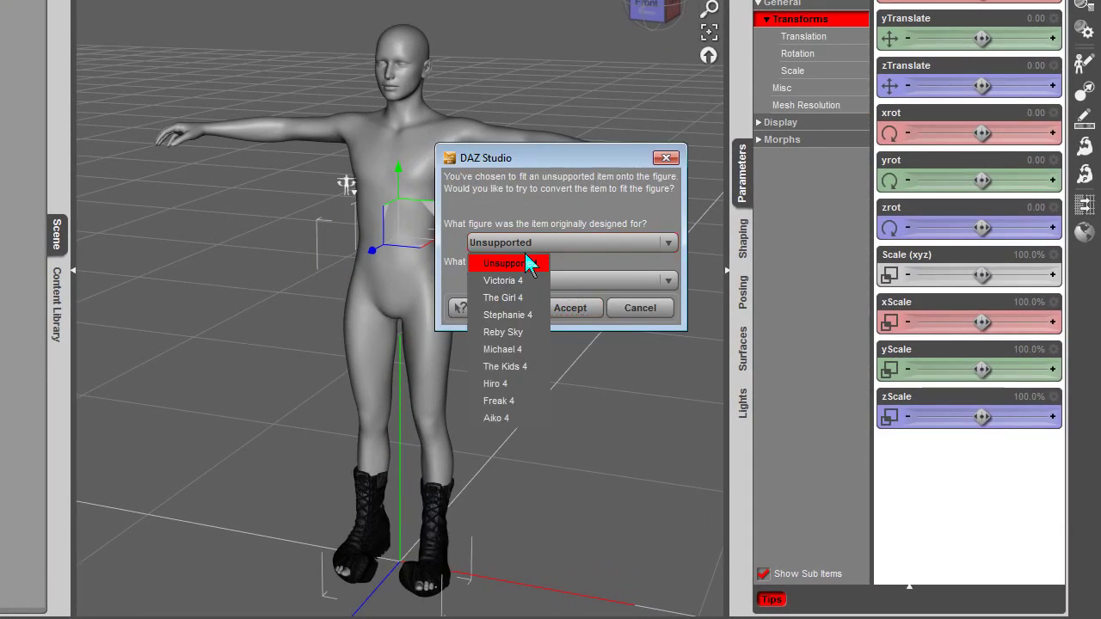
{"action": "left_click", "coordinate": [516, 349]}
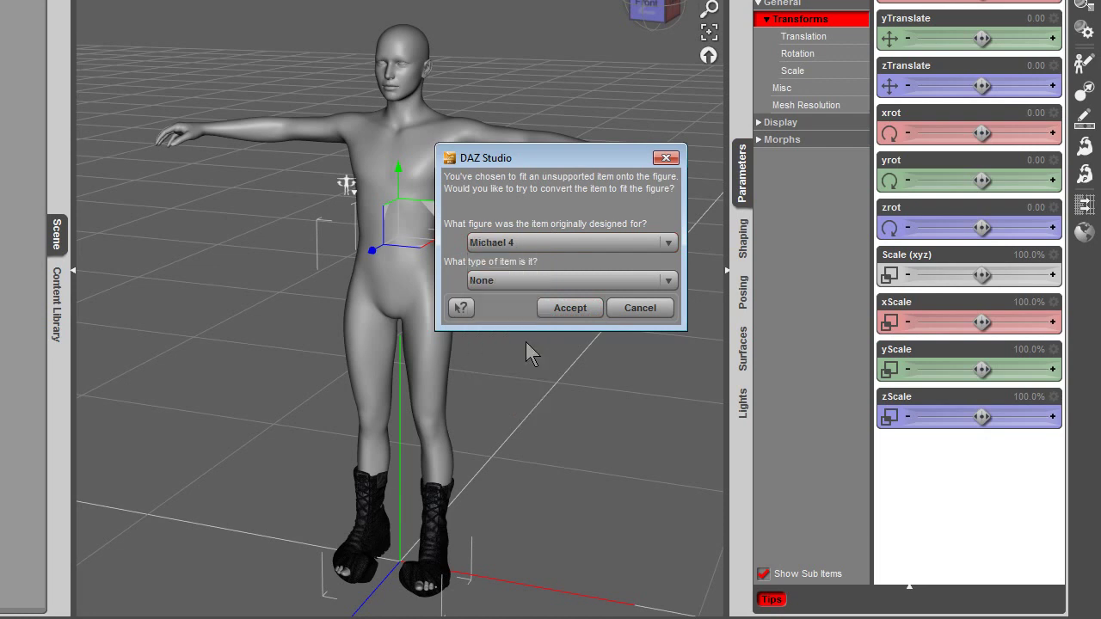
{"action": "left_click", "coordinate": [506, 282]}
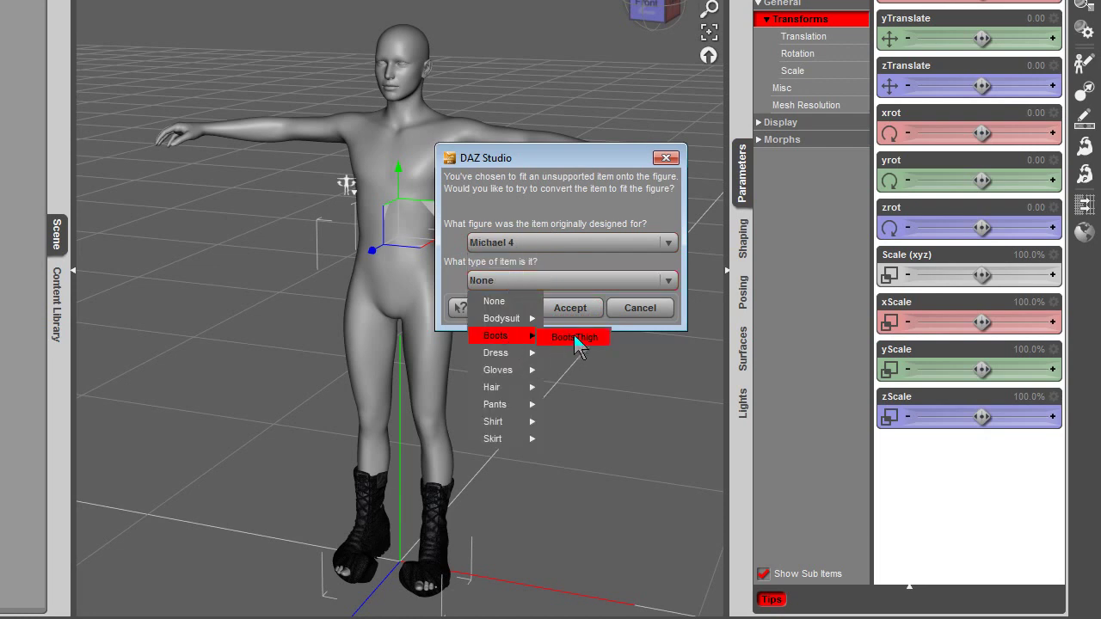
{"action": "left_click", "coordinate": [575, 338]}
{"action": "left_click", "coordinate": [562, 311]}
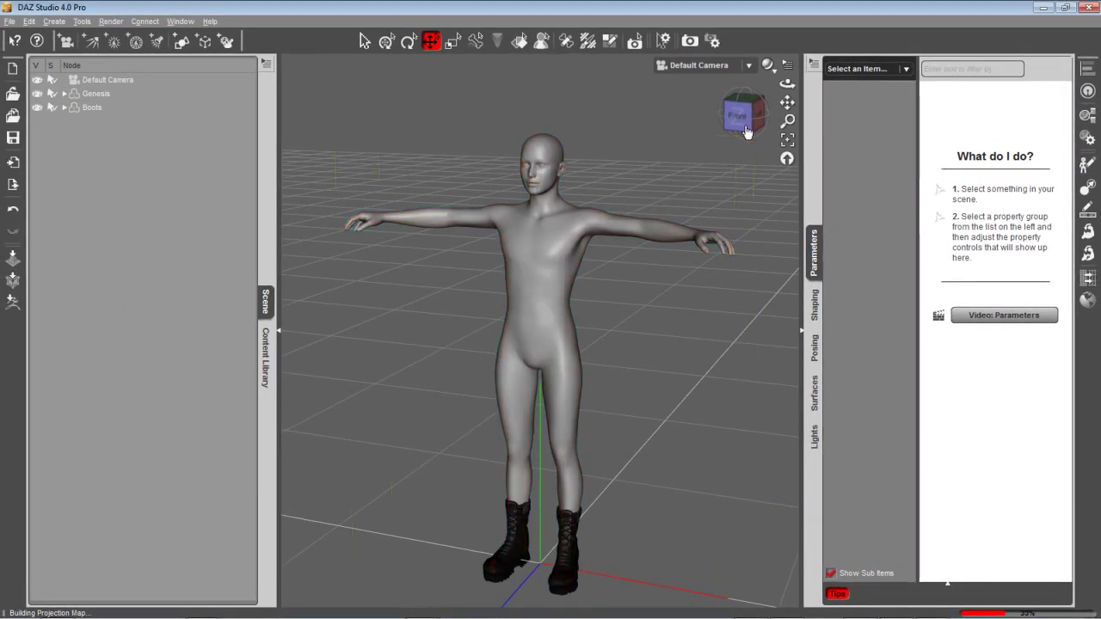
Examine the fitted boots up close from the side and at an angle for deformations
{"action": "left_click_drag", "start_coordinate": [743, 118], "coordinate": [699, 89]}
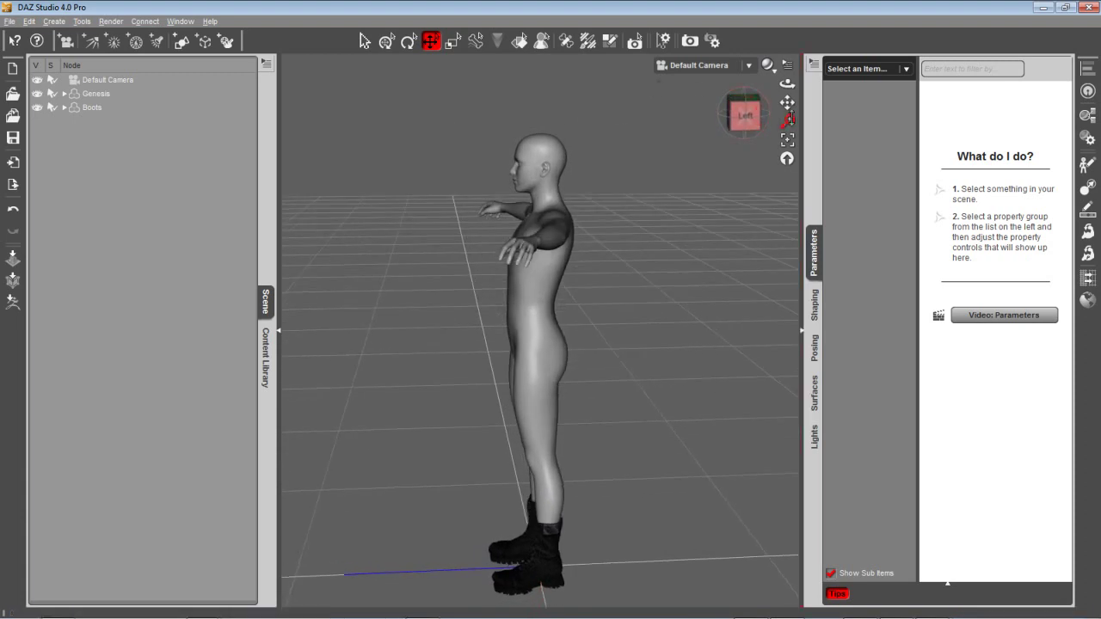
{"action": "left_click_drag", "start_coordinate": [786, 103], "coordinate": [792, 6]}
{"action": "left_click_drag", "start_coordinate": [787, 104], "coordinate": [793, 64]}
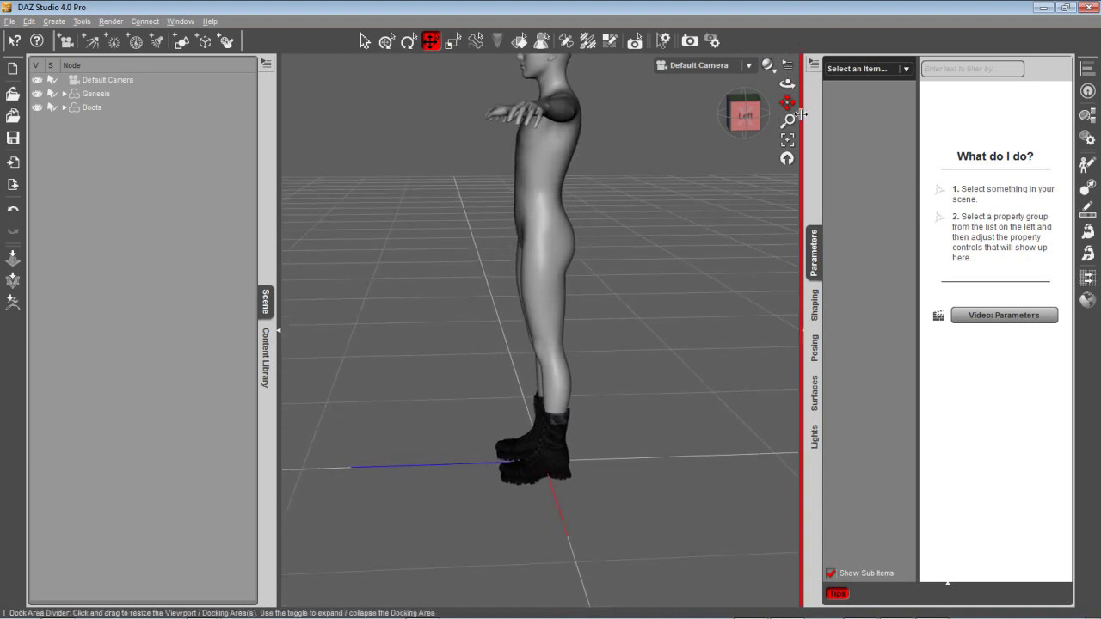
{"action": "left_click_drag", "start_coordinate": [788, 121], "coordinate": [546, 348]}
{"action": "left_click_drag", "start_coordinate": [787, 103], "coordinate": [787, 41]}
{"action": "left_click_drag", "start_coordinate": [788, 121], "coordinate": [791, 55]}
{"action": "left_click_drag", "start_coordinate": [787, 102], "coordinate": [780, 37]}
{"action": "mouse_move", "coordinate": [742, 129]}
{"action": "left_mouse_down"}
{"action": "mouse_move", "coordinate": [741, 139]}
{"action": "mouse_move", "coordinate": [732, 105]}
{"action": "mouse_move", "coordinate": [712, 106]}
{"action": "mouse_move", "coordinate": [771, 112]}
{"action": "mouse_move", "coordinate": [762, 153]}
{"action": "mouse_move", "coordinate": [766, 122]}
{"action": "mouse_move", "coordinate": [698, 105]}
{"action": "mouse_move", "coordinate": [752, 117]}
{"action": "left_mouse_up"}
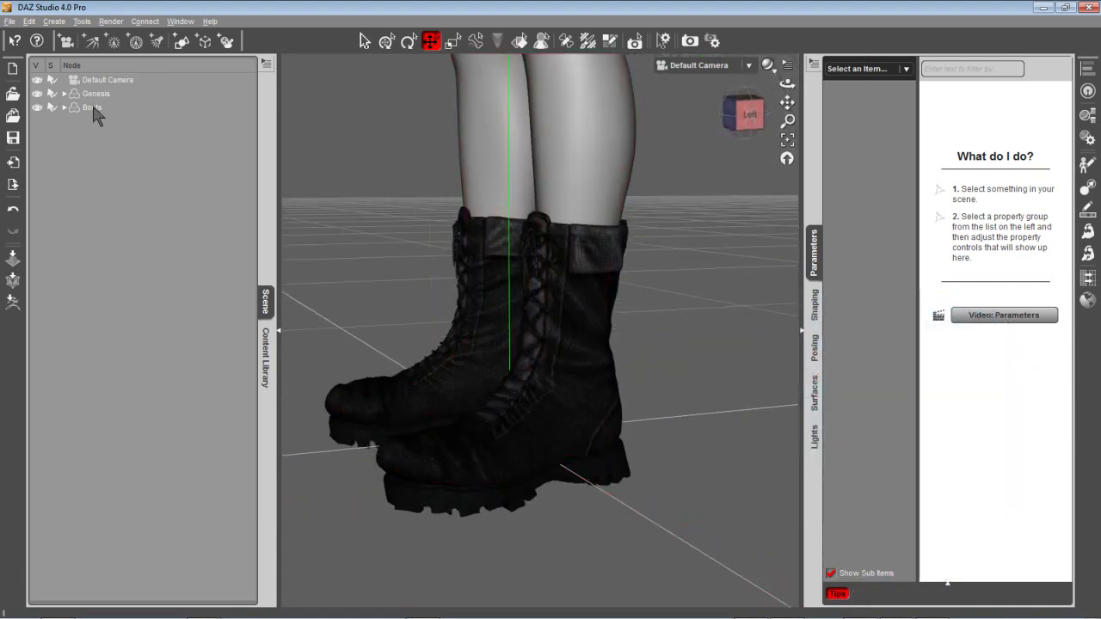
Send the Boots to ZBrush through GoZ without exporting deformations
{"action": "left_click", "coordinate": [110, 107]}
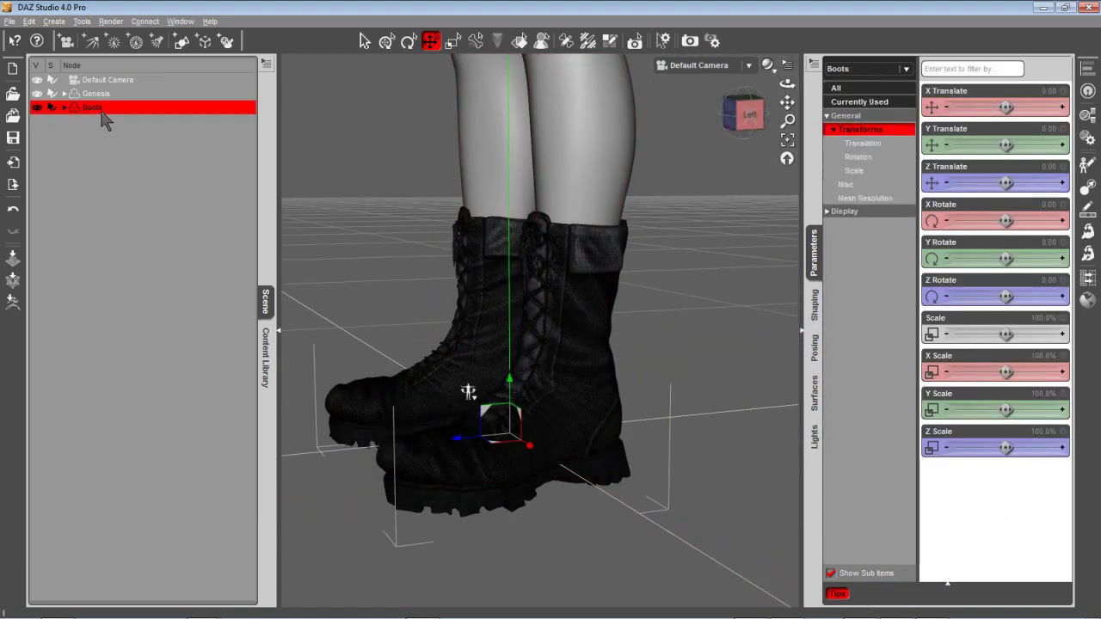
{"action": "left_click", "coordinate": [12, 305]}
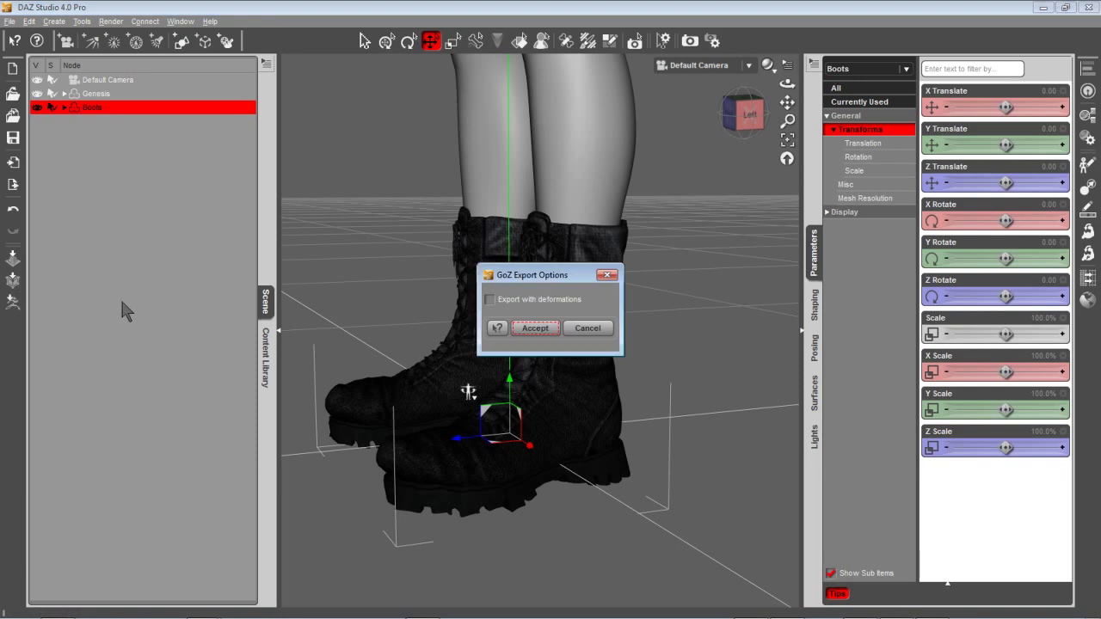
{"action": "left_click", "coordinate": [535, 329]}
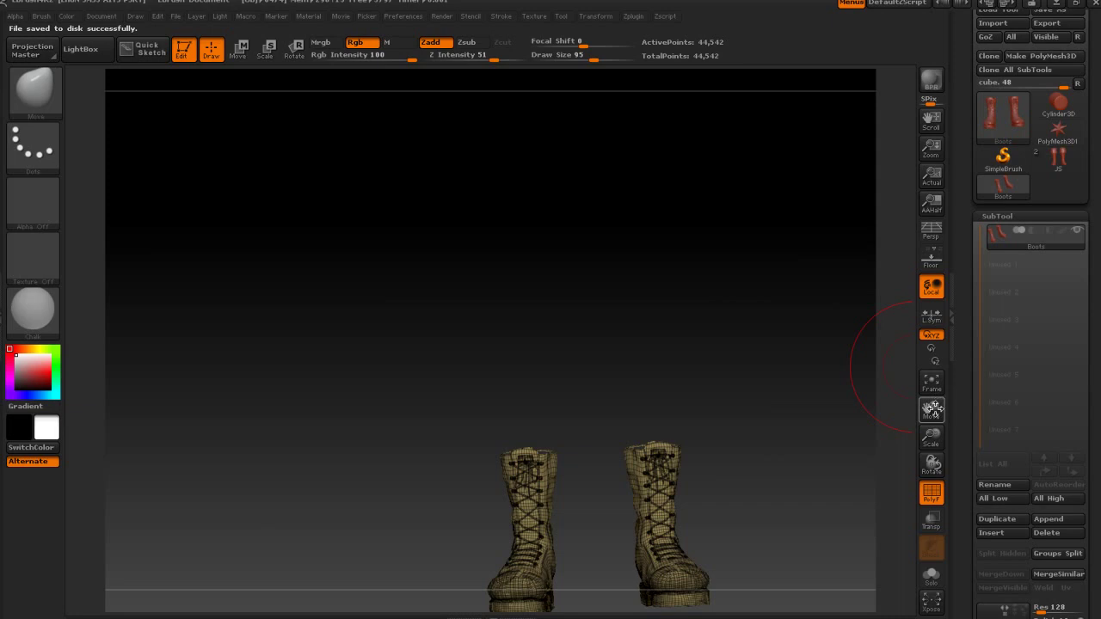
Turn off the polyframe display and switch the boots to the MatCap Red Wax material
{"action": "left_click_drag", "start_coordinate": [935, 410], "coordinate": [901, 296]}
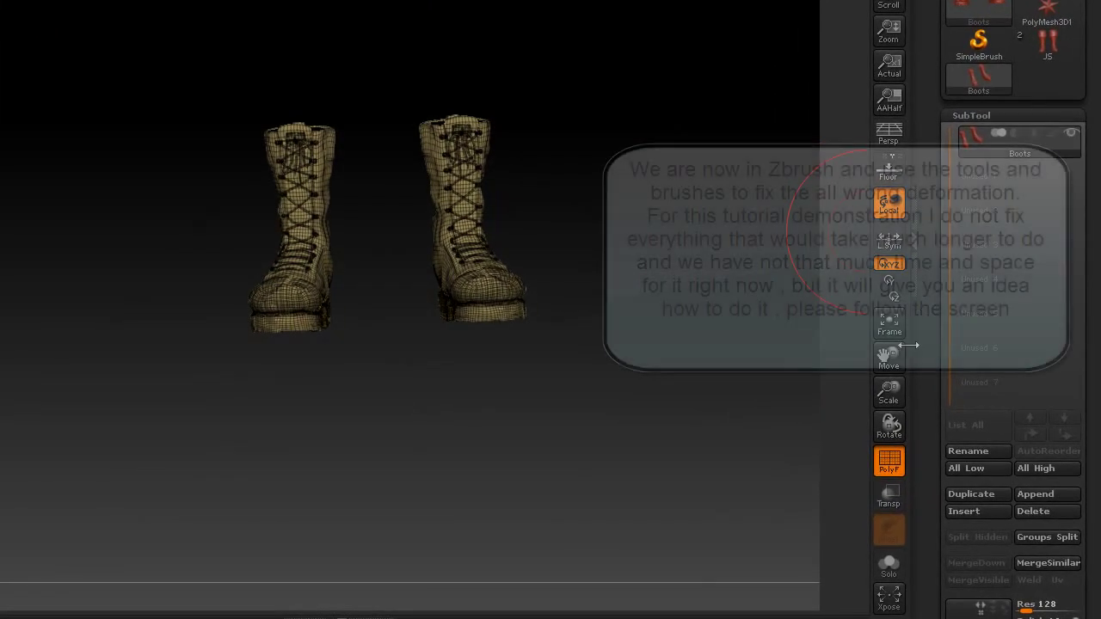
{"action": "left_click_drag", "start_coordinate": [890, 392], "coordinate": [868, 523]}
{"action": "left_click_drag", "start_coordinate": [893, 352], "coordinate": [884, 445]}
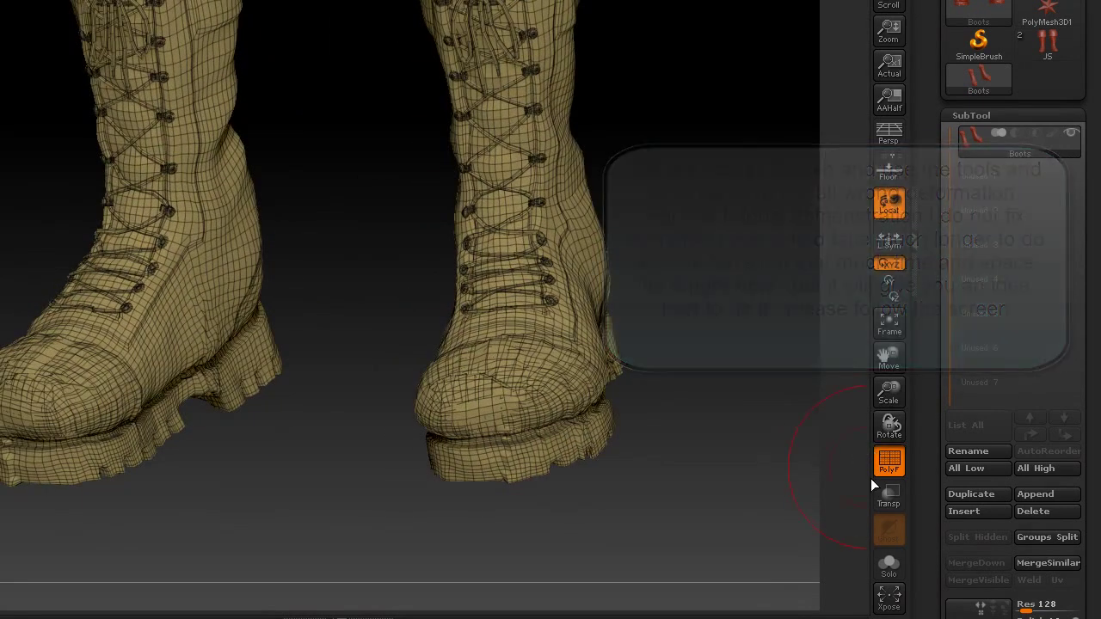
{"action": "left_click", "coordinate": [889, 462]}
{"action": "left_click_drag", "start_coordinate": [768, 408], "coordinate": [727, 437]}
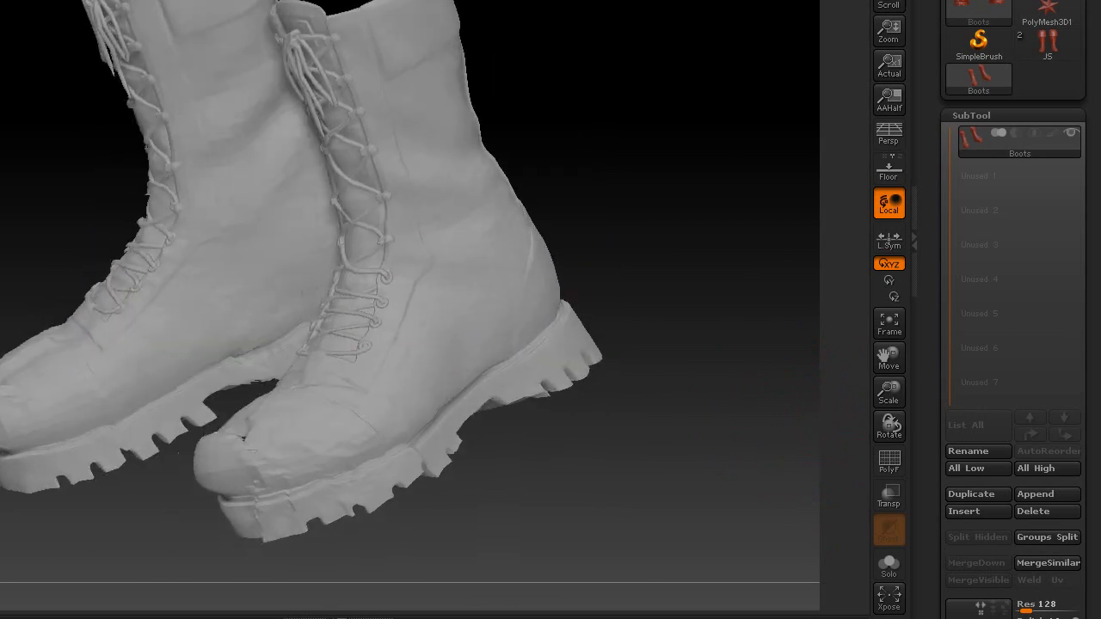
{"action": "left_click", "coordinate": [1, 230]}
{"action": "left_click", "coordinate": [3, 247]}
Select the Move brush for sculpting the deformed toe of the boot
{"action": "left_click_drag", "start_coordinate": [723, 352], "coordinate": [749, 385]}
{"action": "left_click_drag", "start_coordinate": [888, 357], "coordinate": [826, 206]}
{"action": "left_click_drag", "start_coordinate": [888, 393], "coordinate": [887, 440]}
{"action": "left_click_drag", "start_coordinate": [888, 358], "coordinate": [804, 317]}
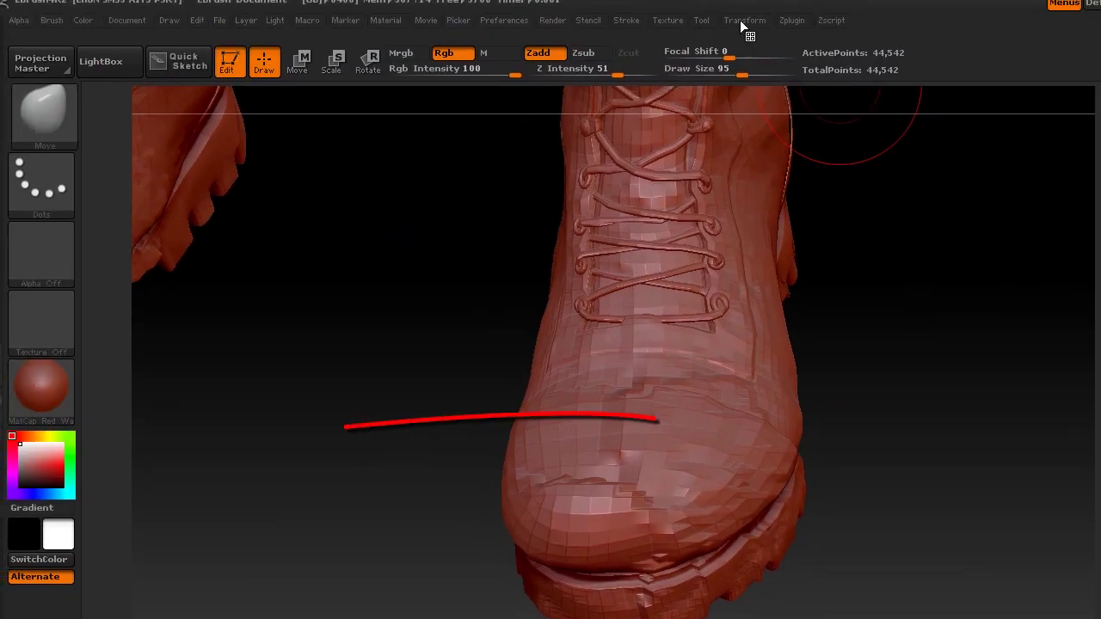
{"action": "left_click", "coordinate": [741, 20]}
{"action": "left_click", "coordinate": [804, 412]}
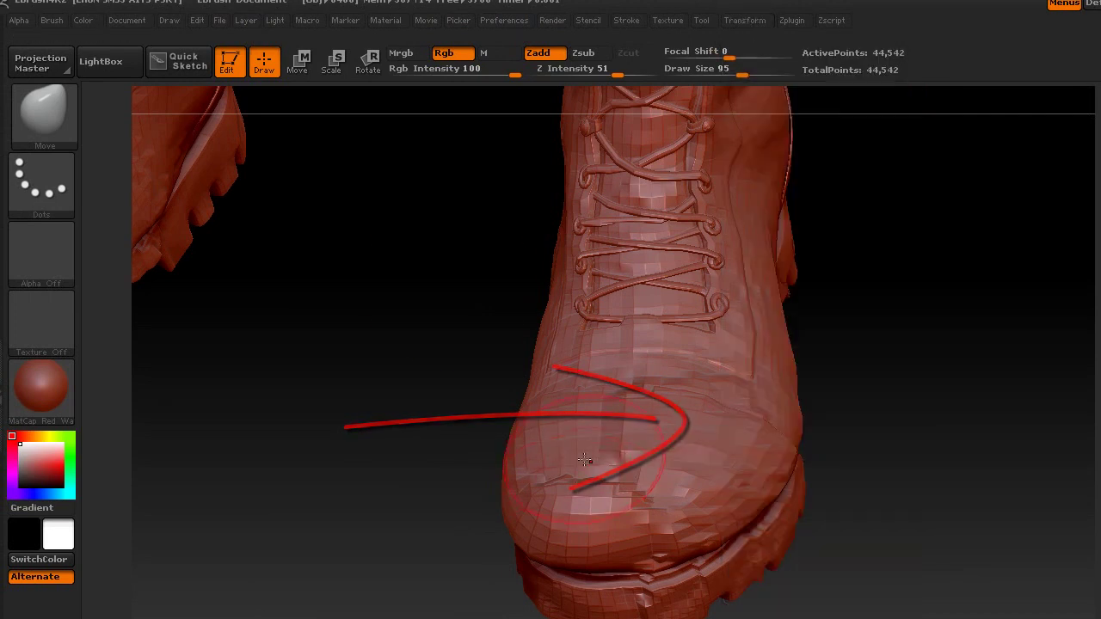
{"action": "left_click", "coordinate": [32, 129]}
{"action": "left_click", "coordinate": [137, 248]}
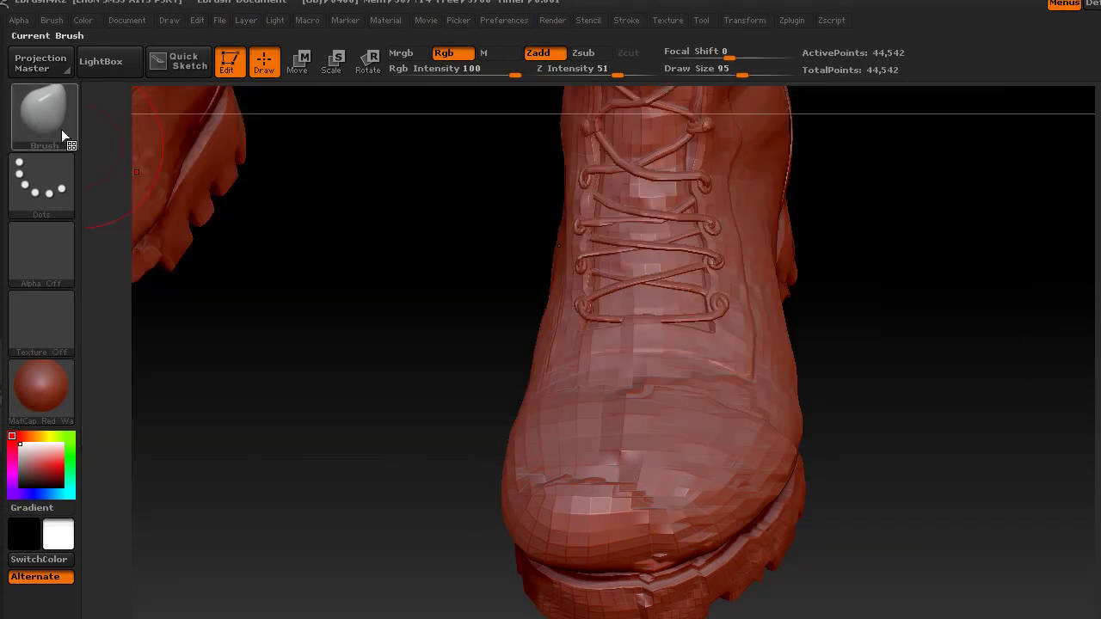
Smooth the creases on the boot's toe cap with the Smooth brush at draw size 42, lowering Z intensity to 16
{"action": "key", "text": "shift"}
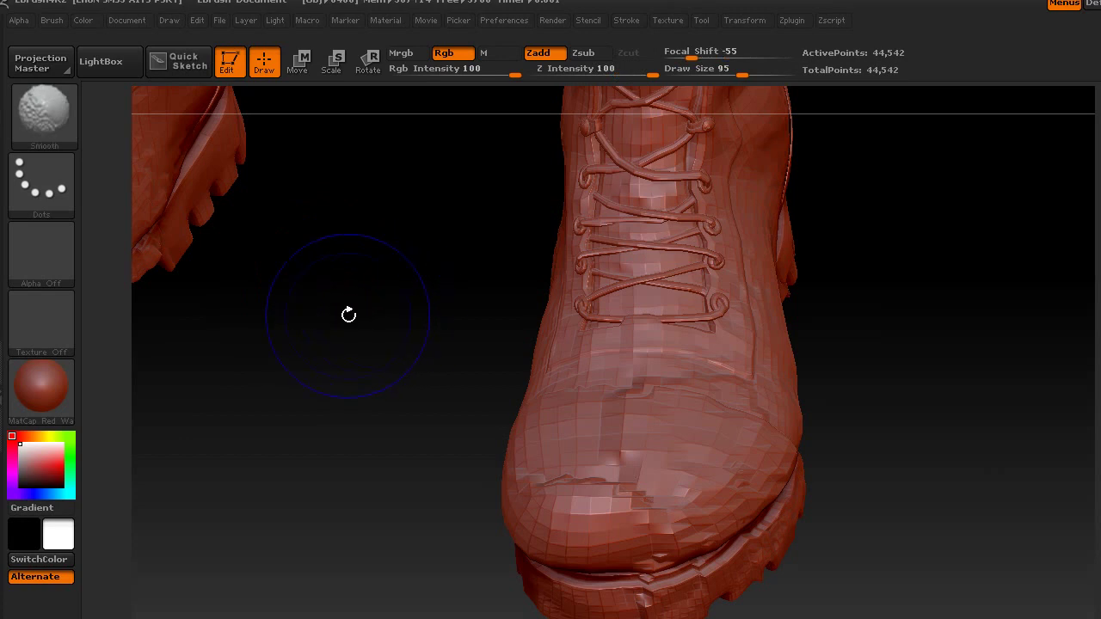
{"action": "left_click", "coordinate": [727, 72], "text": "shift"}
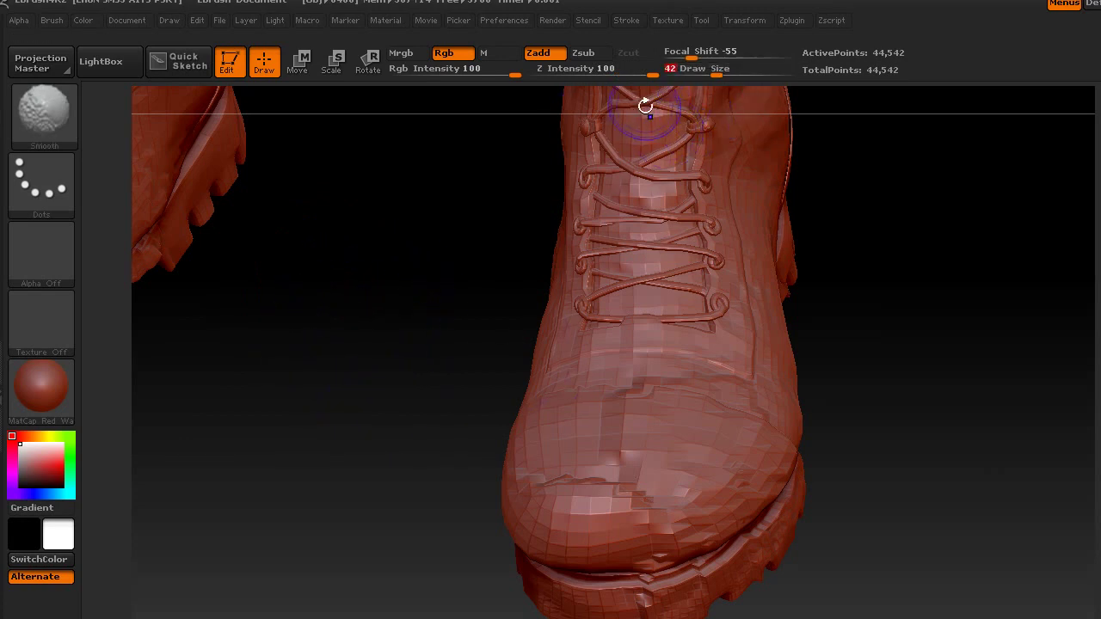
{"action": "left_click_drag", "start_coordinate": [647, 76], "coordinate": [619, 73]}
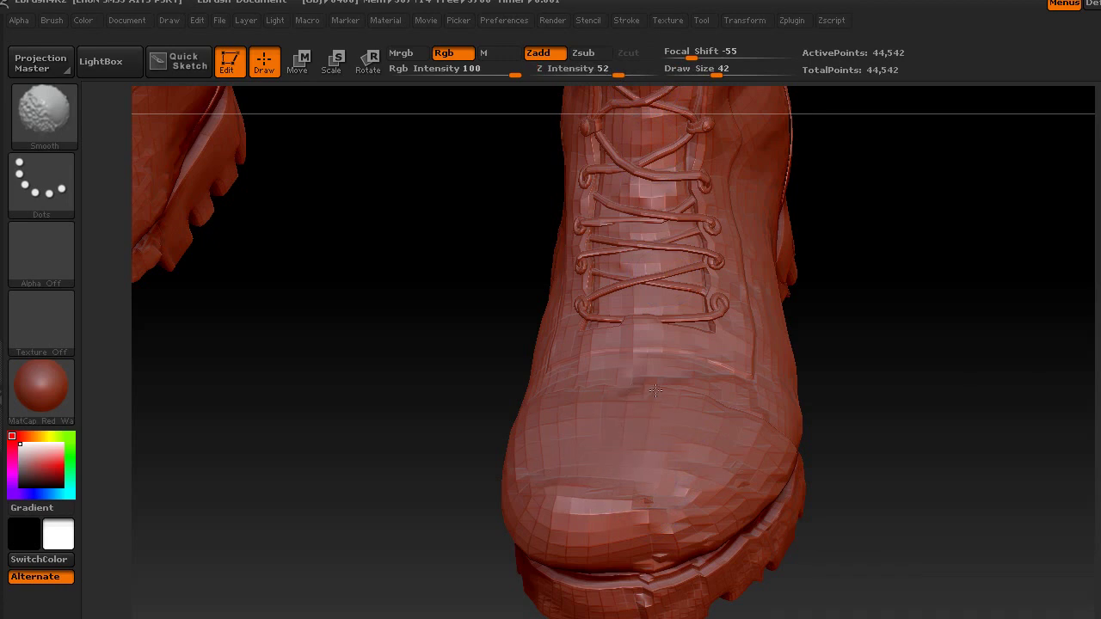
{"action": "left_click_drag", "start_coordinate": [604, 71], "coordinate": [580, 72], "text": "shift"}
{"action": "mouse_move", "coordinate": [649, 474]}
{"action": "left_mouse_down", "text": "shift"}
{"action": "mouse_move", "coordinate": [556, 492]}
{"action": "mouse_move", "coordinate": [663, 434]}
{"action": "left_mouse_up", "text": "shift"}
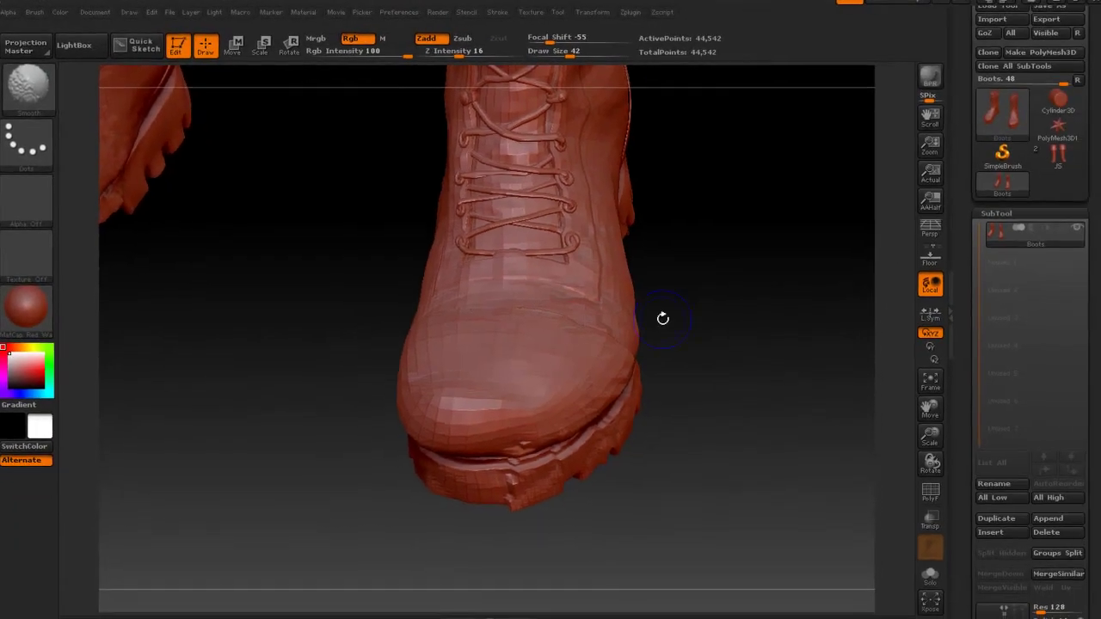
Reshape the front of the boot's toe with the Move brush, increasing its draw size to 61
{"action": "left_click_drag", "start_coordinate": [816, 399], "coordinate": [916, 409]}
{"action": "key", "text": "b"}
{"action": "key", "text": "m"}
{"action": "key", "text": "v"}
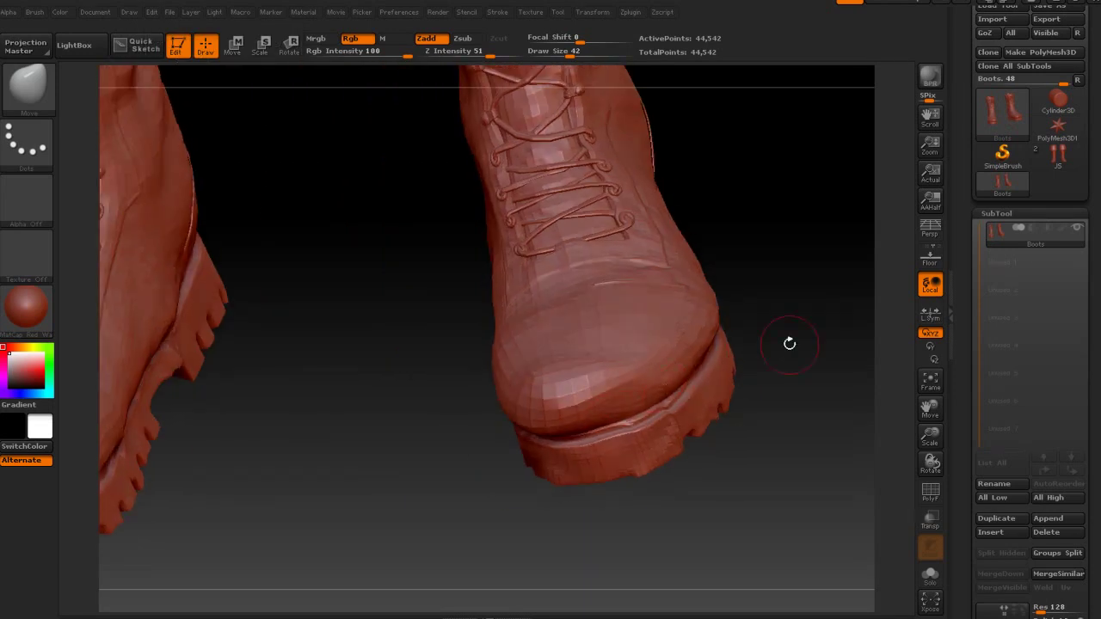
{"action": "left_click_drag", "start_coordinate": [790, 344], "coordinate": [502, 374]}
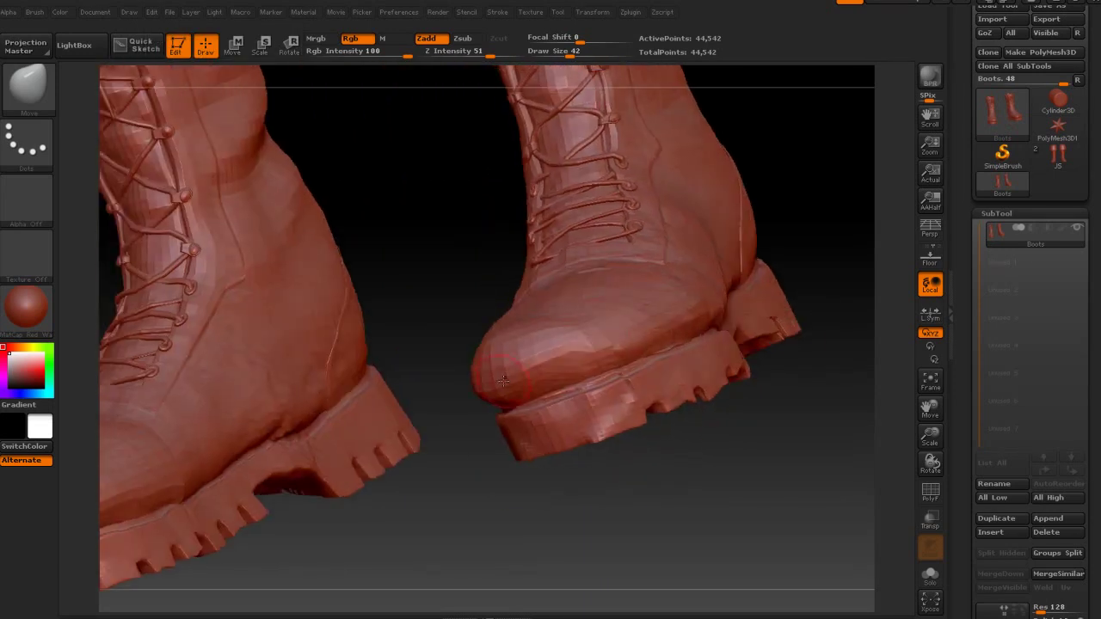
{"action": "left_click_drag", "start_coordinate": [567, 53], "coordinate": [571, 53]}
{"action": "left_click_drag", "start_coordinate": [386, 334], "coordinate": [568, 340]}
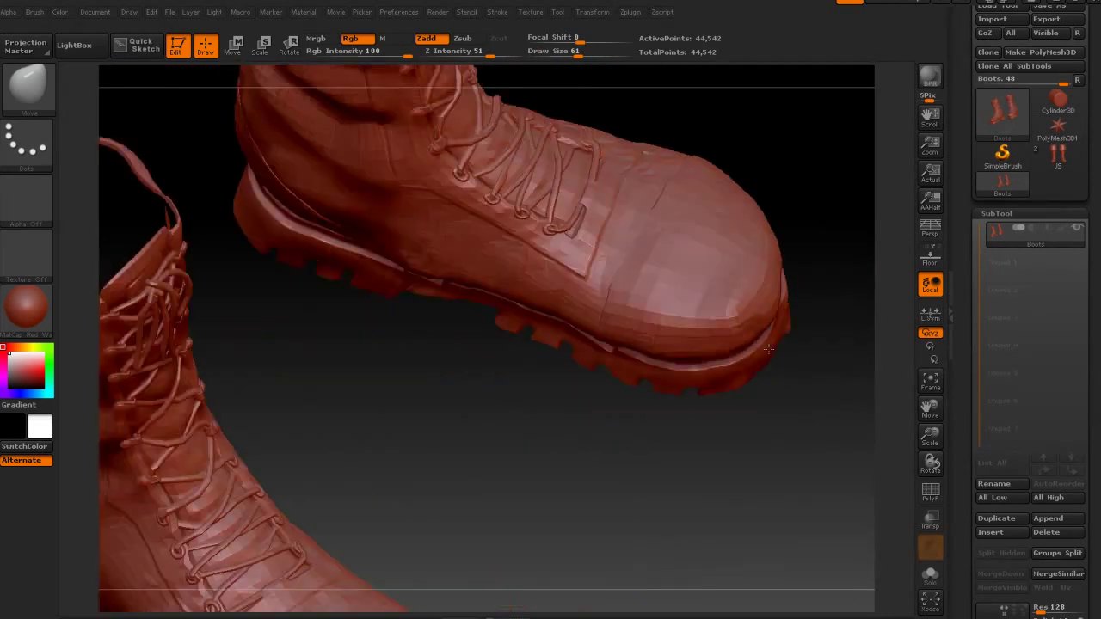
Smooth the lower edge of the toe cap above the sole and return to the Move brush
{"action": "mouse_move", "coordinate": [826, 361]}
{"action": "left_mouse_down"}
{"action": "mouse_move", "coordinate": [766, 306]}
{"action": "mouse_move", "coordinate": [740, 329]}
{"action": "left_mouse_up"}
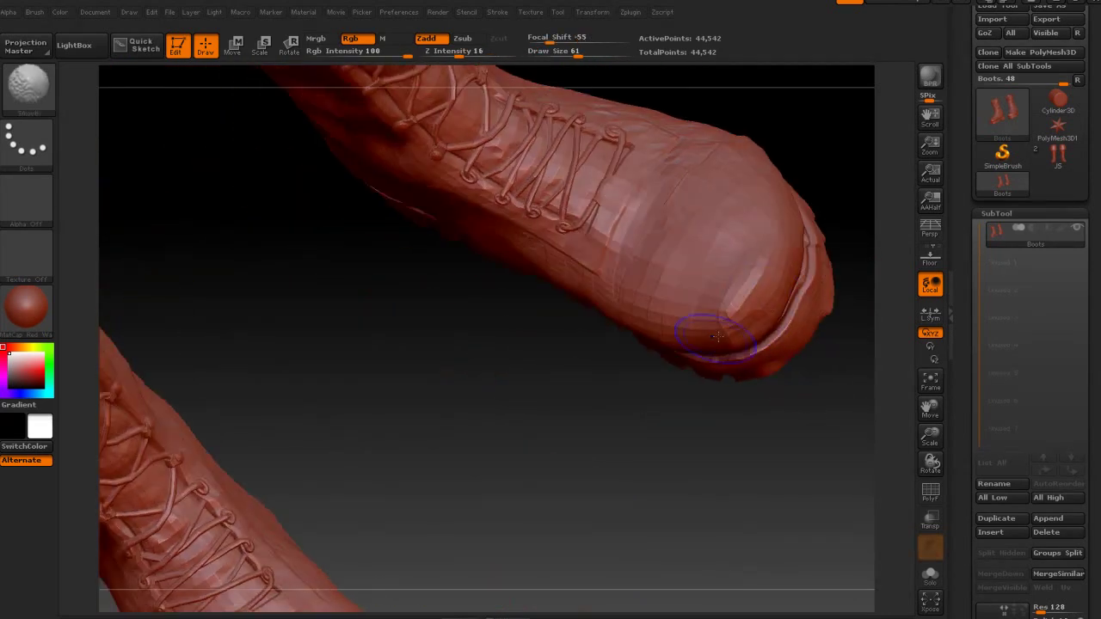
{"action": "key", "text": "b"}
{"action": "key", "text": "m"}
{"action": "key", "text": "v"}
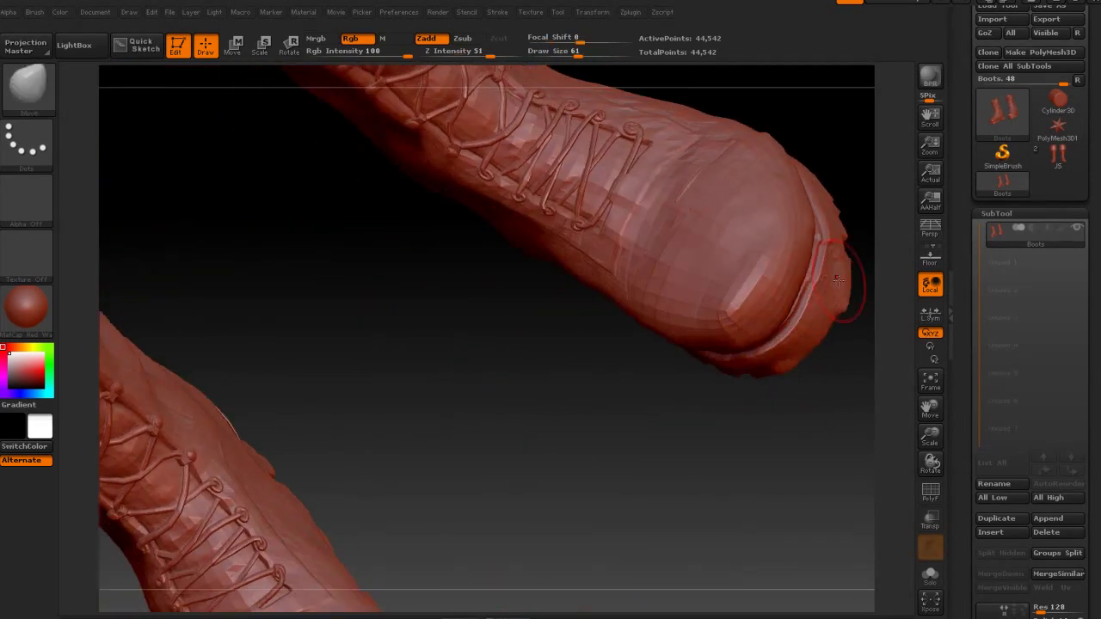
Smooth the distorted tread on the underside of the boot's sole
{"action": "left_click_drag", "start_coordinate": [852, 344], "coordinate": [839, 373]}
{"action": "mouse_move", "coordinate": [791, 403]}
{"action": "left_mouse_down"}
{"action": "mouse_move", "coordinate": [757, 344]}
{"action": "mouse_move", "coordinate": [676, 302]}
{"action": "mouse_move", "coordinate": [644, 228]}
{"action": "mouse_move", "coordinate": [624, 217]}
{"action": "left_mouse_up"}
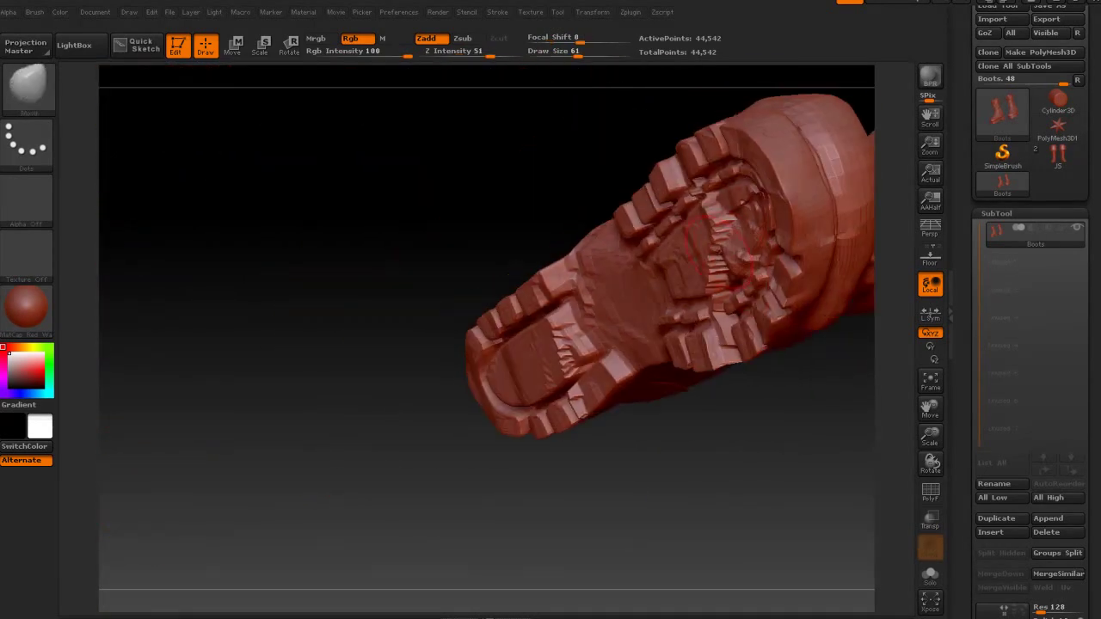
{"action": "left_click_drag", "start_coordinate": [719, 254], "coordinate": [712, 254], "text": "shift"}
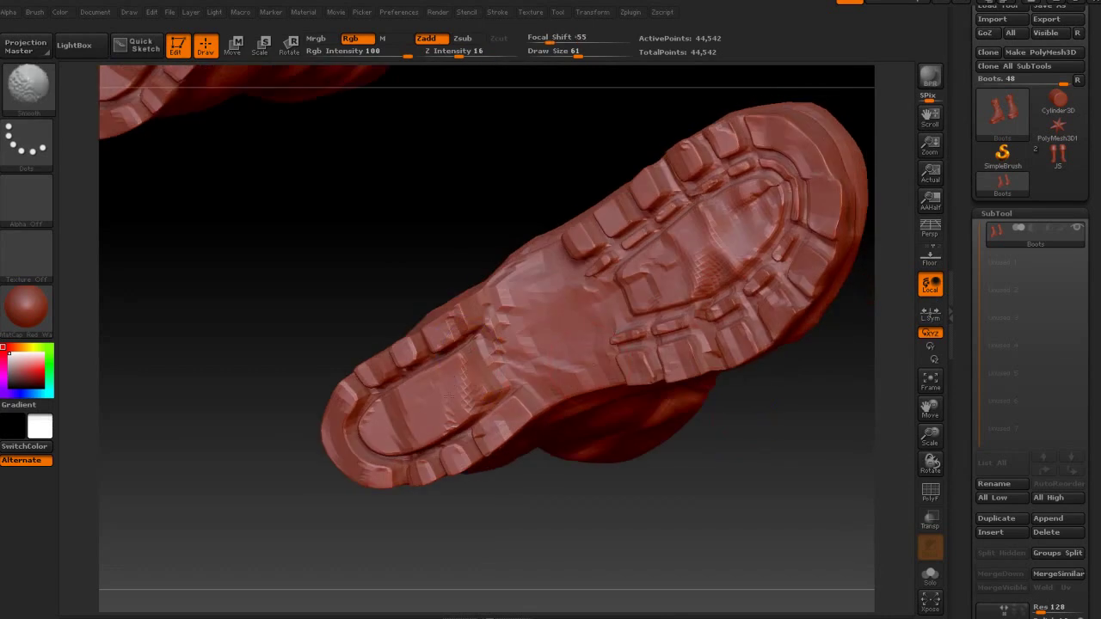
Smooth the uneven surface around the boot's heel and ankle, and return to the Move brush
{"action": "left_click_drag", "start_coordinate": [479, 210], "coordinate": [483, 335]}
{"action": "left_click_drag", "start_coordinate": [624, 421], "coordinate": [635, 551]}
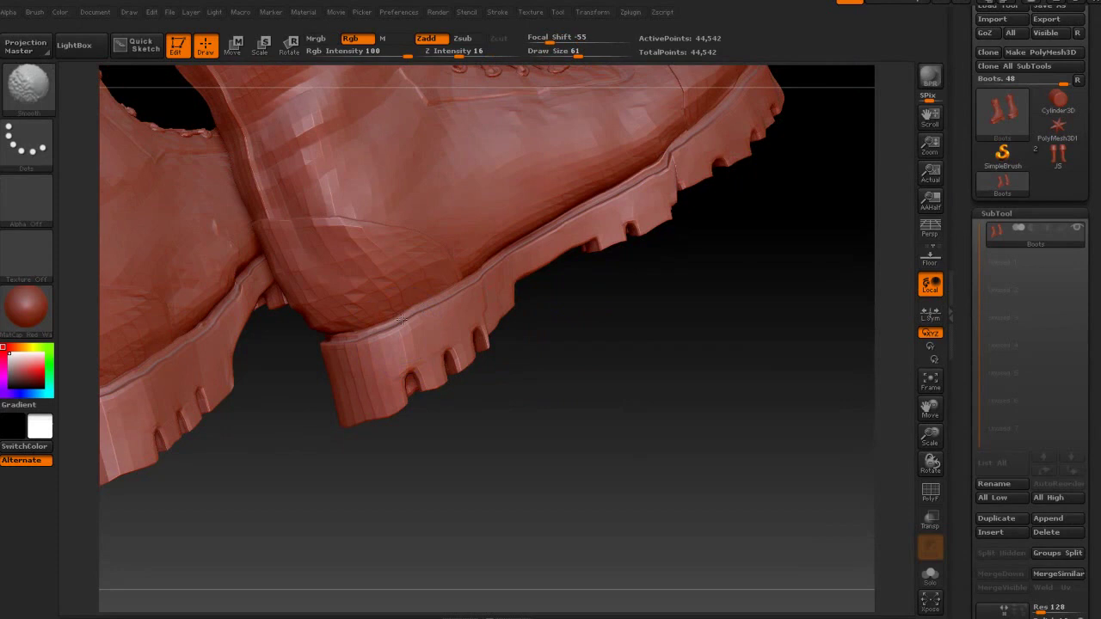
{"action": "right_click_drag", "start_coordinate": [402, 319], "coordinate": [369, 335]}
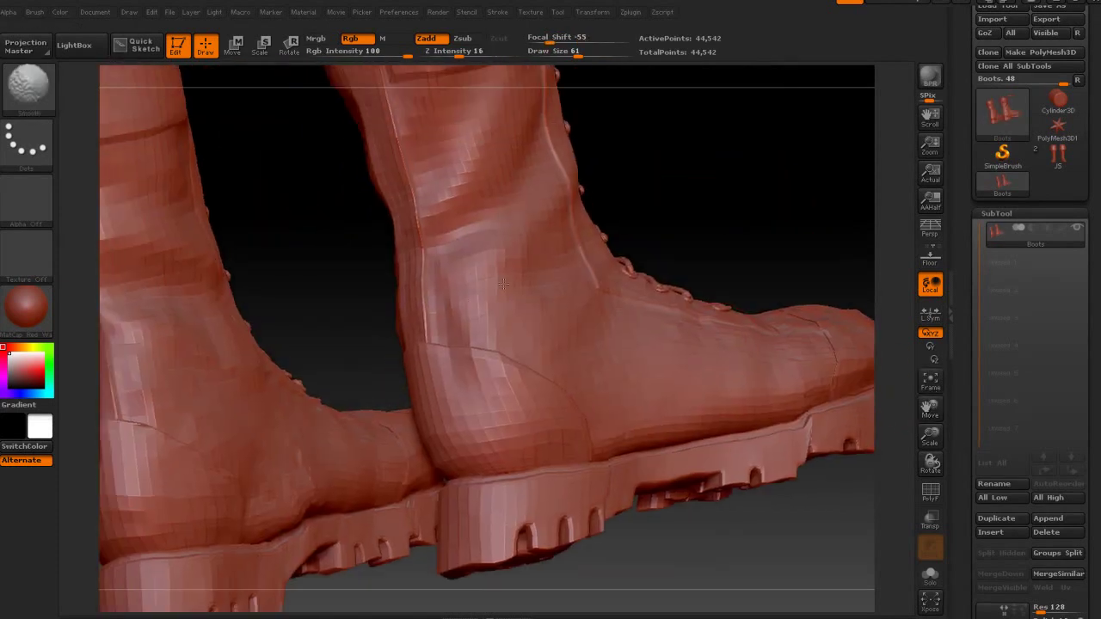
{"action": "right_click_drag", "start_coordinate": [641, 322], "coordinate": [682, 300]}
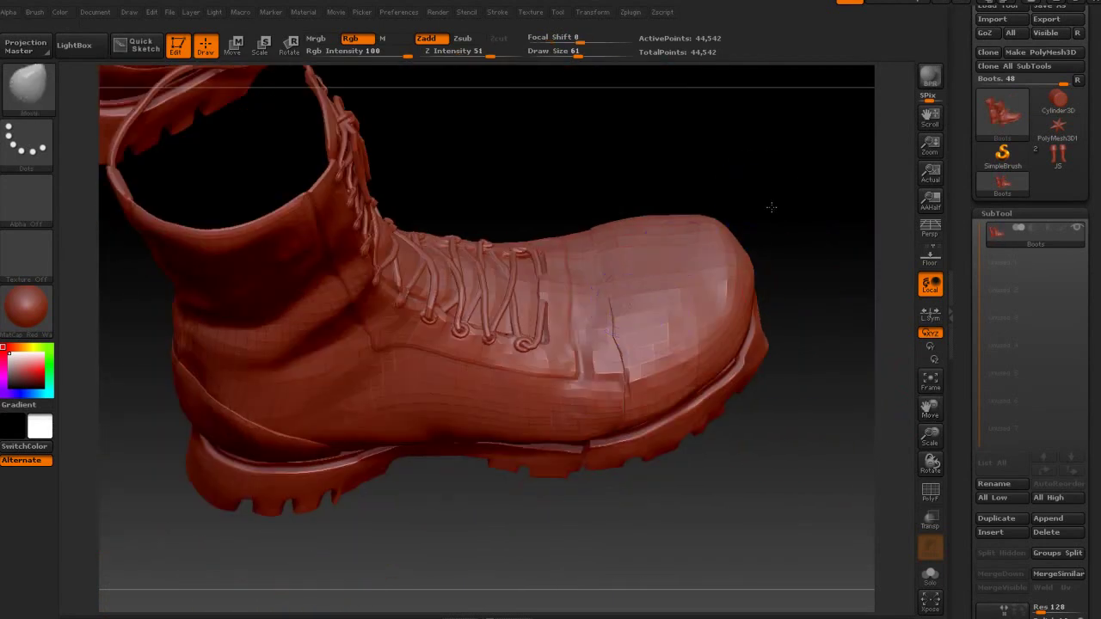
{"action": "left_click_drag", "start_coordinate": [772, 207], "coordinate": [705, 218]}
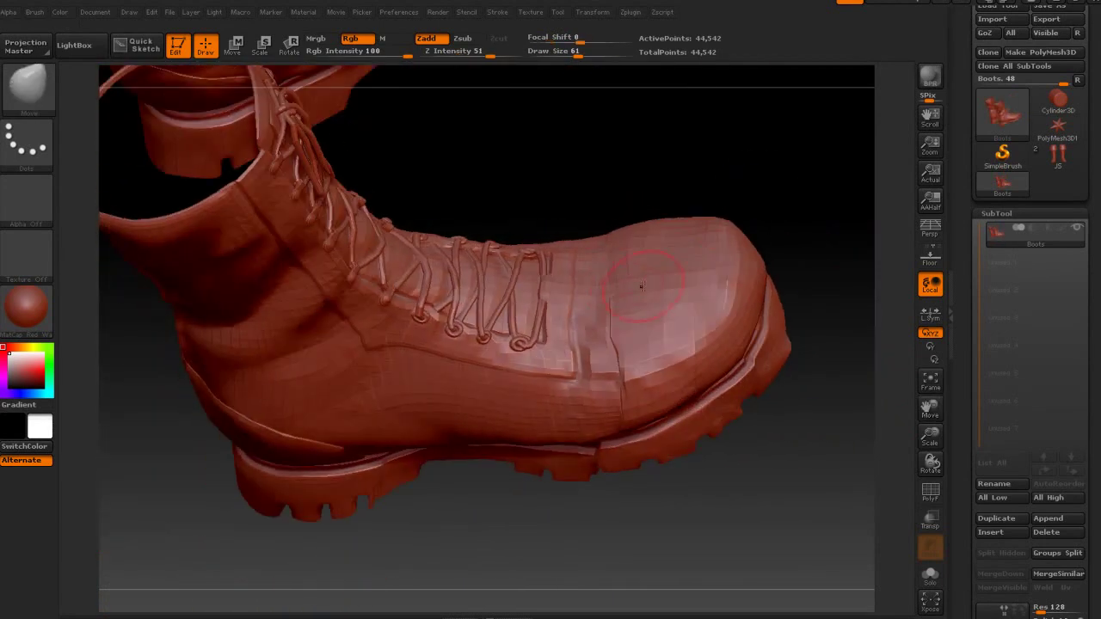
Switch to the Move Topological brush, adjust the rear seam of the toe cap and turn on the polyframe display
{"action": "left_click", "coordinate": [39, 90]}
{"action": "left_click", "coordinate": [650, 294]}
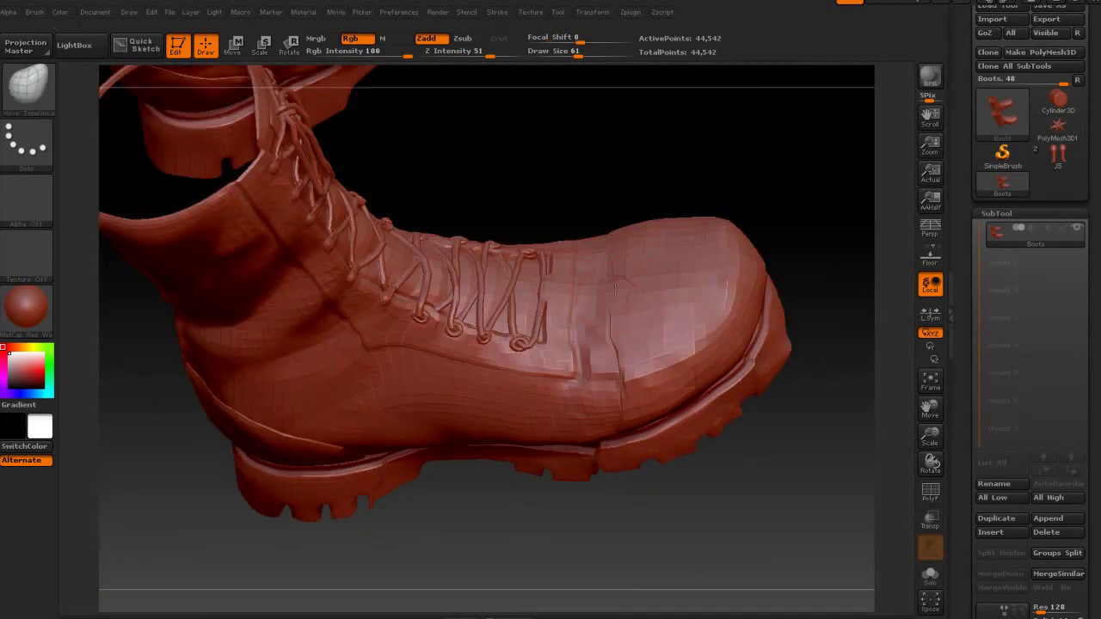
{"action": "left_click_drag", "start_coordinate": [753, 184], "coordinate": [595, 254]}
{"action": "mouse_move", "coordinate": [636, 198]}
{"action": "left_mouse_down"}
{"action": "mouse_move", "coordinate": [650, 319]}
{"action": "mouse_move", "coordinate": [617, 348]}
{"action": "left_mouse_up"}
{"action": "left_click_drag", "start_coordinate": [701, 400], "coordinate": [619, 384]}
{"action": "left_click", "coordinate": [939, 490]}
Pull the toe cap's rear seam back toward the laces along the side of the boot
{"action": "left_click_drag", "start_coordinate": [931, 438], "coordinate": [932, 516]}
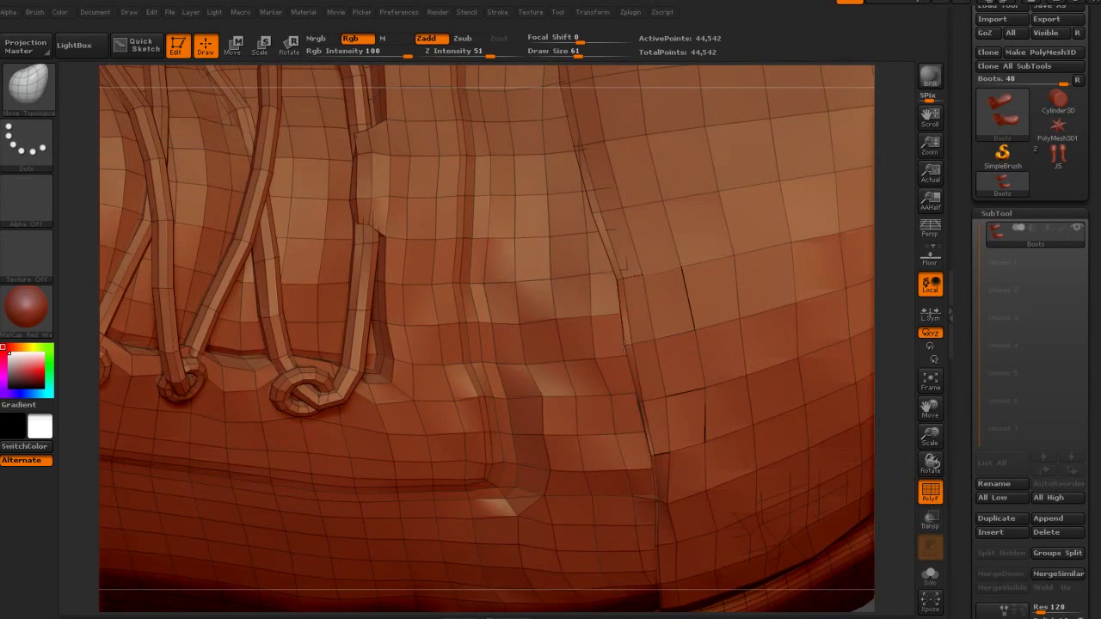
{"action": "left_click_drag", "start_coordinate": [618, 349], "coordinate": [579, 360]}
{"action": "left_click_drag", "start_coordinate": [643, 400], "coordinate": [590, 415]}
{"action": "left_click_drag", "start_coordinate": [655, 455], "coordinate": [591, 478]}
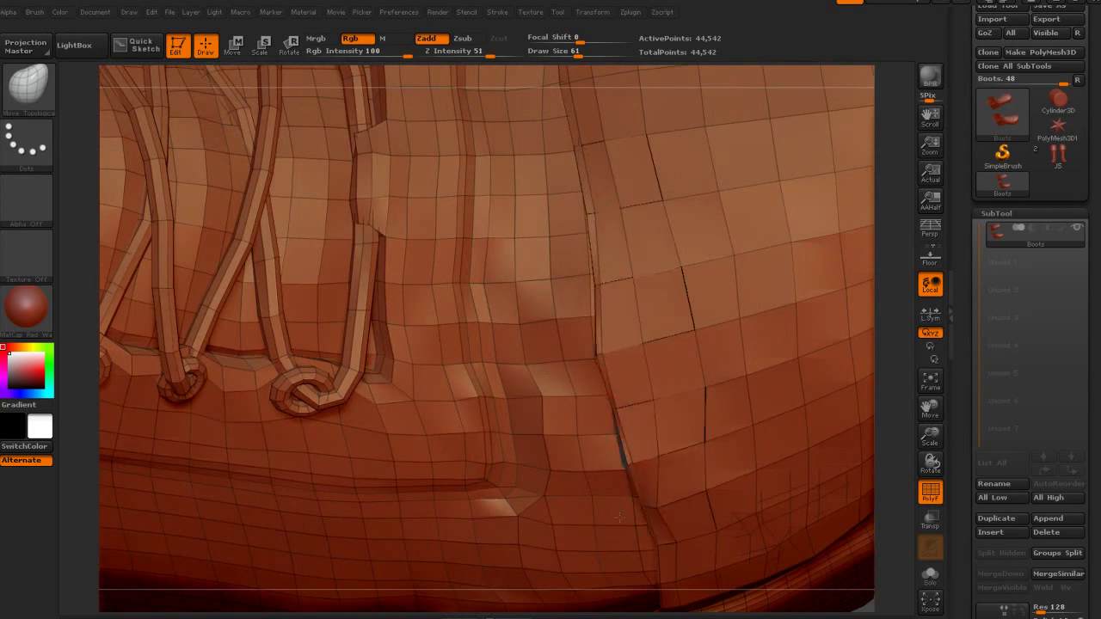
Smooth the mesh on both sides of the toe cap seam and the lower side of the cap
{"action": "left_click_drag", "start_coordinate": [929, 411], "coordinate": [904, 350]}
{"action": "left_click_drag", "start_coordinate": [904, 350], "coordinate": [897, 296]}
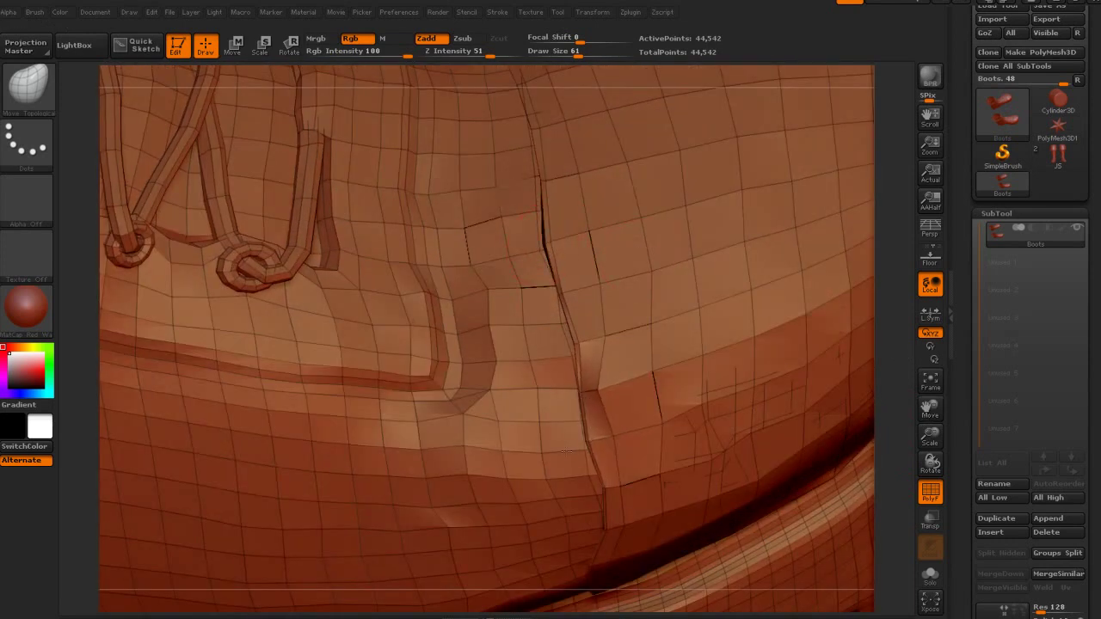
{"action": "mouse_move", "coordinate": [590, 493]}
{"action": "left_mouse_down", "text": "shift"}
{"action": "mouse_move", "coordinate": [610, 381]}
{"action": "mouse_move", "coordinate": [596, 228]}
{"action": "left_mouse_up", "text": "shift"}
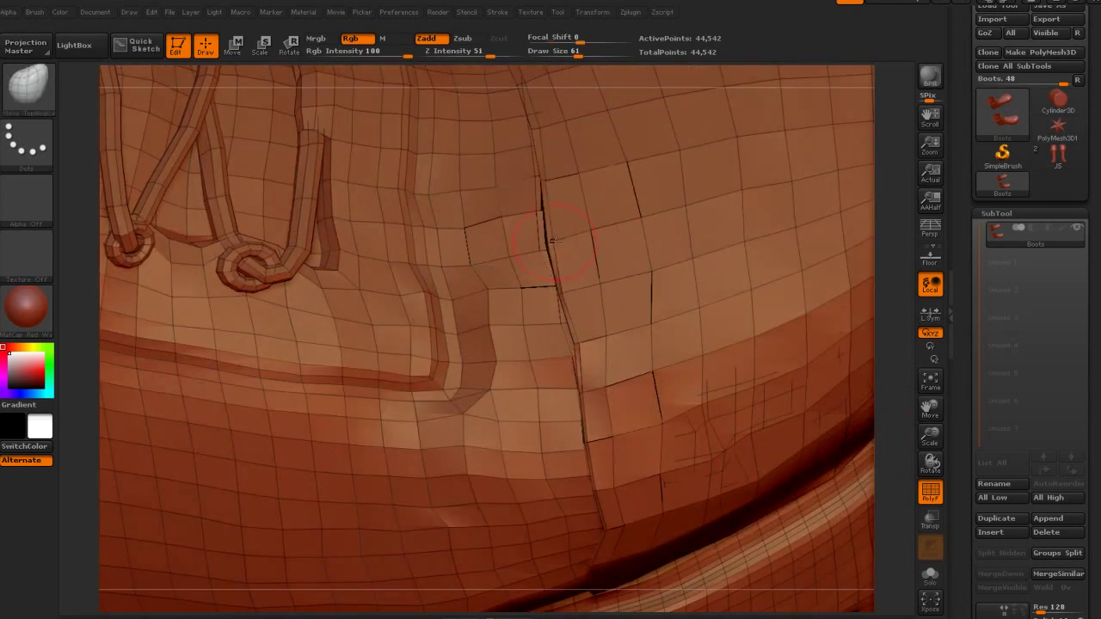
{"action": "left_click_drag", "start_coordinate": [502, 229], "coordinate": [522, 333], "text": "shift"}
{"action": "left_click_drag", "start_coordinate": [675, 411], "coordinate": [721, 406], "text": "shift"}
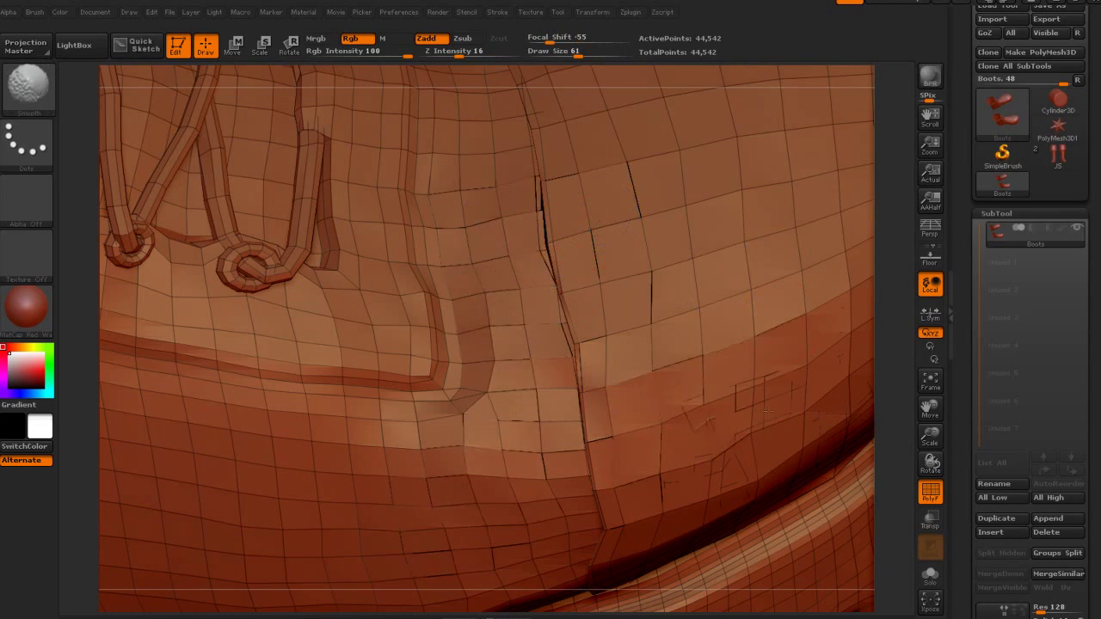
Refine and smooth the rest of the toe cap's side surface
{"action": "mouse_move", "coordinate": [706, 293]}
{"action": "right_mouse_down", "text": "alt"}
{"action": "mouse_move", "coordinate": [658, 185]}
{"action": "mouse_move", "coordinate": [614, 204]}
{"action": "right_mouse_up", "text": "alt"}
{"action": "mouse_move", "coordinate": [616, 201]}
{"action": "left_mouse_down"}
{"action": "mouse_move", "coordinate": [623, 187]}
{"action": "mouse_move", "coordinate": [613, 320]}
{"action": "left_mouse_up"}
{"action": "left_click_drag", "start_coordinate": [930, 435], "coordinate": [908, 396]}
{"action": "left_click_drag", "start_coordinate": [818, 387], "coordinate": [789, 320]}
{"action": "left_click_drag", "start_coordinate": [732, 185], "coordinate": [721, 276], "text": "shift"}
{"action": "left_click_drag", "start_coordinate": [860, 284], "coordinate": [793, 225]}
Smooth the pinched tread and outer rim at the toe end of the sole's underside
{"action": "left_click_drag", "start_coordinate": [927, 407], "coordinate": [571, 489]}
{"action": "left_click_drag", "start_coordinate": [931, 436], "coordinate": [910, 593]}
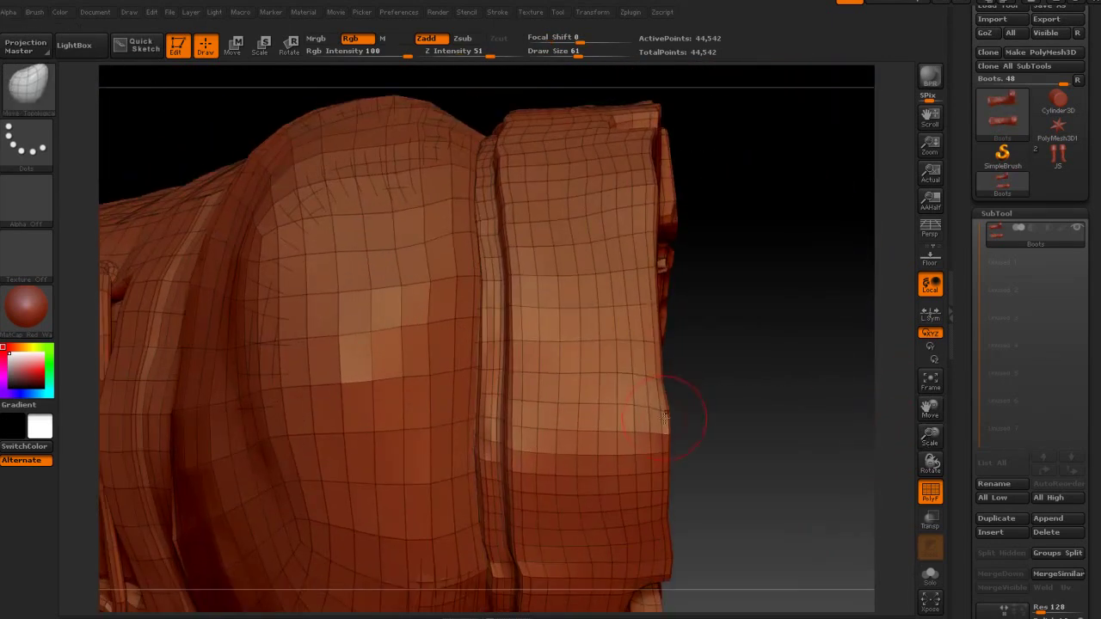
{"action": "left_click_drag", "start_coordinate": [753, 434], "coordinate": [218, 324]}
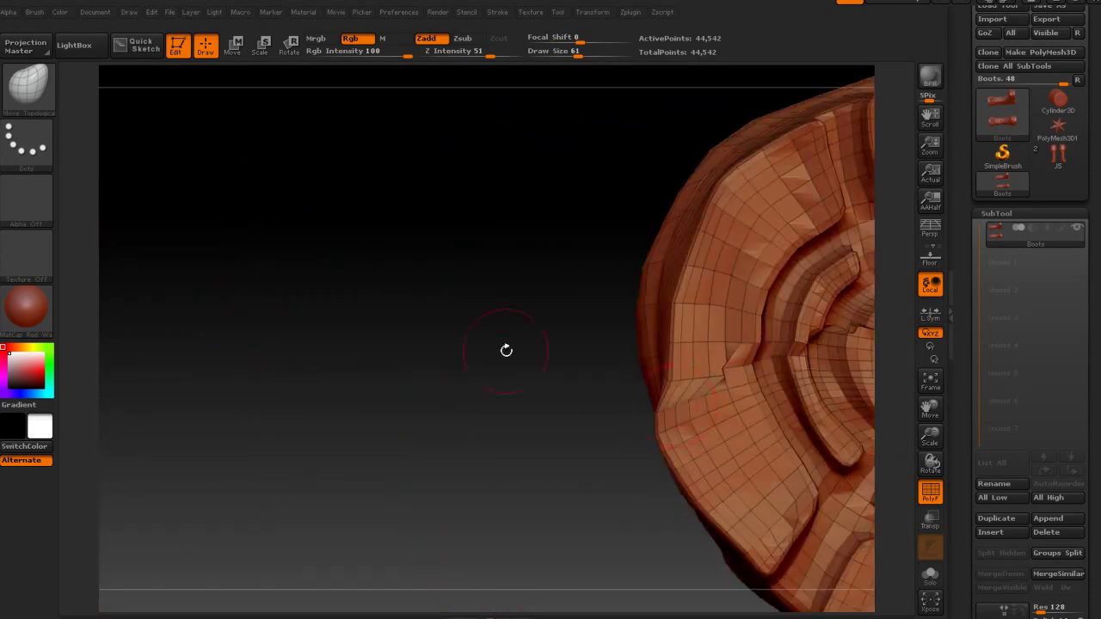
{"action": "left_click_drag", "start_coordinate": [678, 393], "coordinate": [679, 359], "text": "shift"}
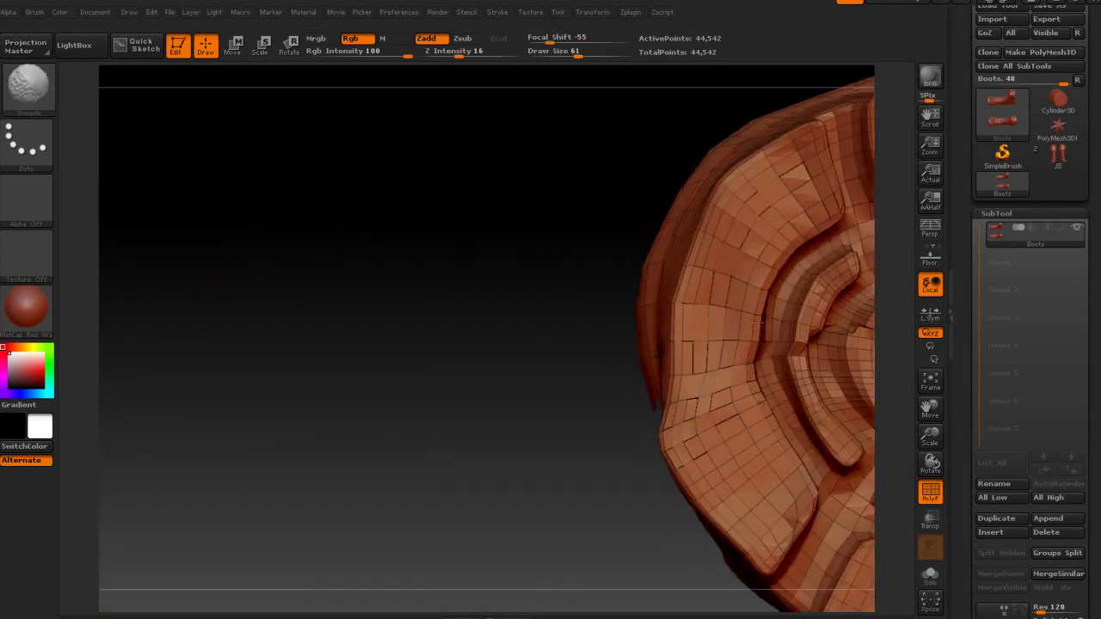
{"action": "left_click_drag", "start_coordinate": [750, 370], "coordinate": [744, 435], "text": "shift"}
{"action": "mouse_move", "coordinate": [684, 391]}
{"action": "left_mouse_down", "text": "shift"}
{"action": "mouse_move", "coordinate": [679, 473]}
{"action": "mouse_move", "coordinate": [701, 507]}
{"action": "left_mouse_up", "text": "shift"}
{"action": "left_click_drag", "start_coordinate": [430, 344], "coordinate": [521, 346]}
{"action": "left_click_drag", "start_coordinate": [673, 404], "coordinate": [675, 452], "text": "shift"}
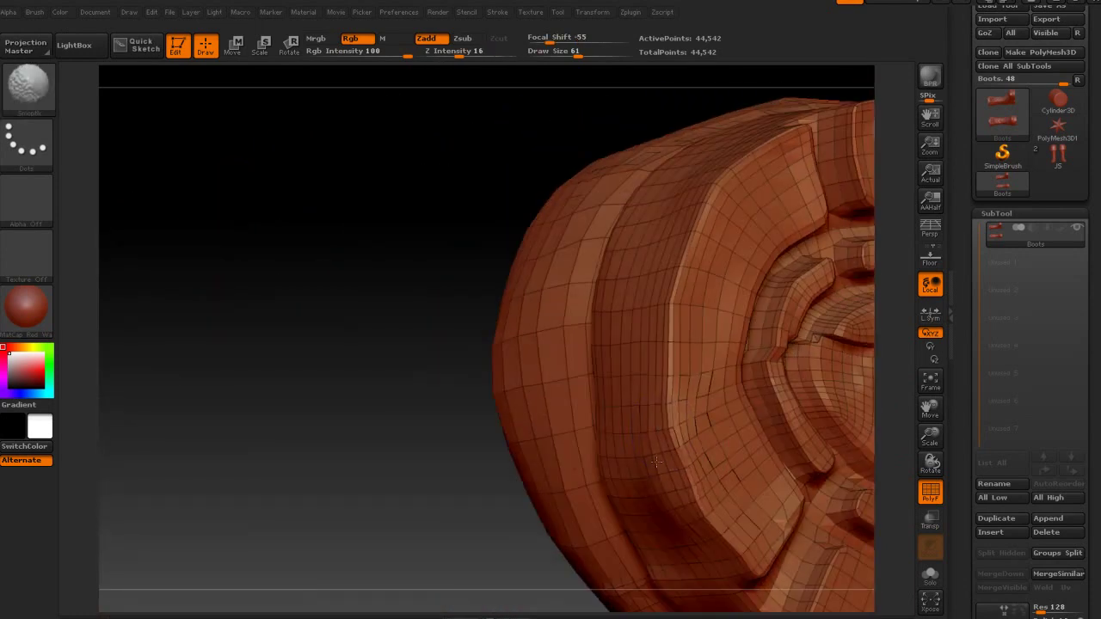
{"action": "left_click_drag", "start_coordinate": [465, 467], "coordinate": [378, 465]}
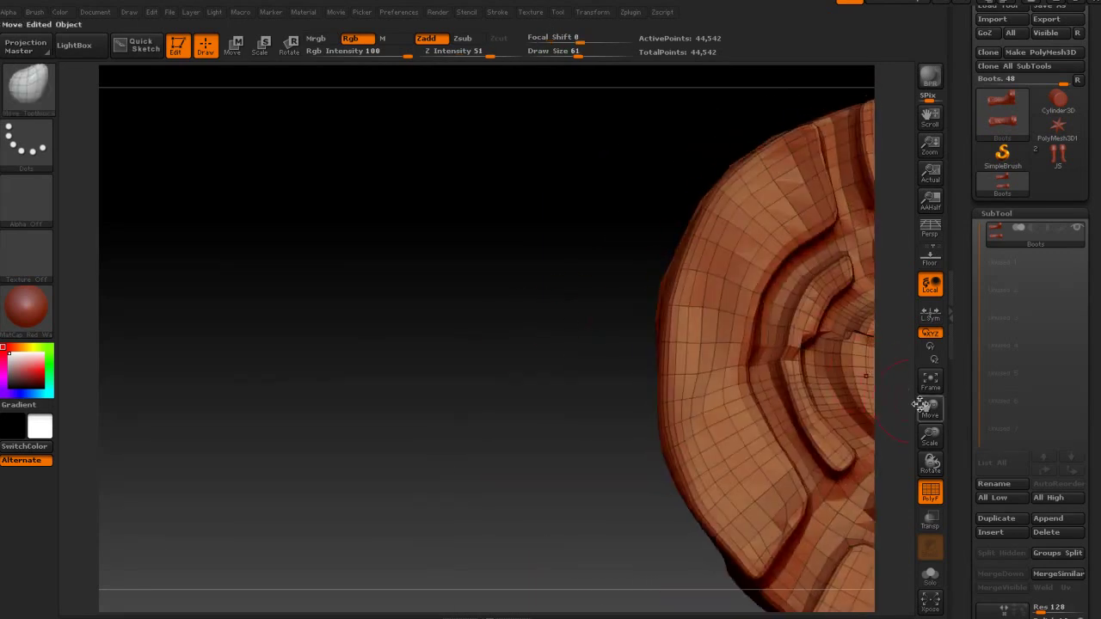
Smooth the irregular polygons across the front of the toe cap
{"action": "left_click_drag", "start_coordinate": [930, 408], "coordinate": [725, 349]}
{"action": "left_click_drag", "start_coordinate": [363, 131], "coordinate": [377, 142]}
{"action": "left_click_drag", "start_coordinate": [932, 405], "coordinate": [919, 606]}
{"action": "mouse_move", "coordinate": [510, 321]}
{"action": "left_mouse_down", "text": "shift"}
{"action": "mouse_move", "coordinate": [591, 308]}
{"action": "mouse_move", "coordinate": [701, 322]}
{"action": "left_mouse_up", "text": "shift"}
{"action": "left_click_drag", "start_coordinate": [680, 228], "coordinate": [679, 331]}
{"action": "mouse_move", "coordinate": [576, 336]}
{"action": "left_mouse_down", "text": "shift"}
{"action": "mouse_move", "coordinate": [532, 353]}
{"action": "mouse_move", "coordinate": [582, 313]}
{"action": "left_mouse_up", "text": "shift"}
{"action": "left_click_drag", "start_coordinate": [593, 198], "coordinate": [594, 335]}
{"action": "mouse_move", "coordinate": [520, 288]}
{"action": "left_mouse_down", "text": "shift"}
{"action": "mouse_move", "coordinate": [564, 245]}
{"action": "mouse_move", "coordinate": [559, 301]}
{"action": "left_mouse_up", "text": "shift"}
{"action": "left_click_drag", "start_coordinate": [231, 492], "coordinate": [185, 509]}
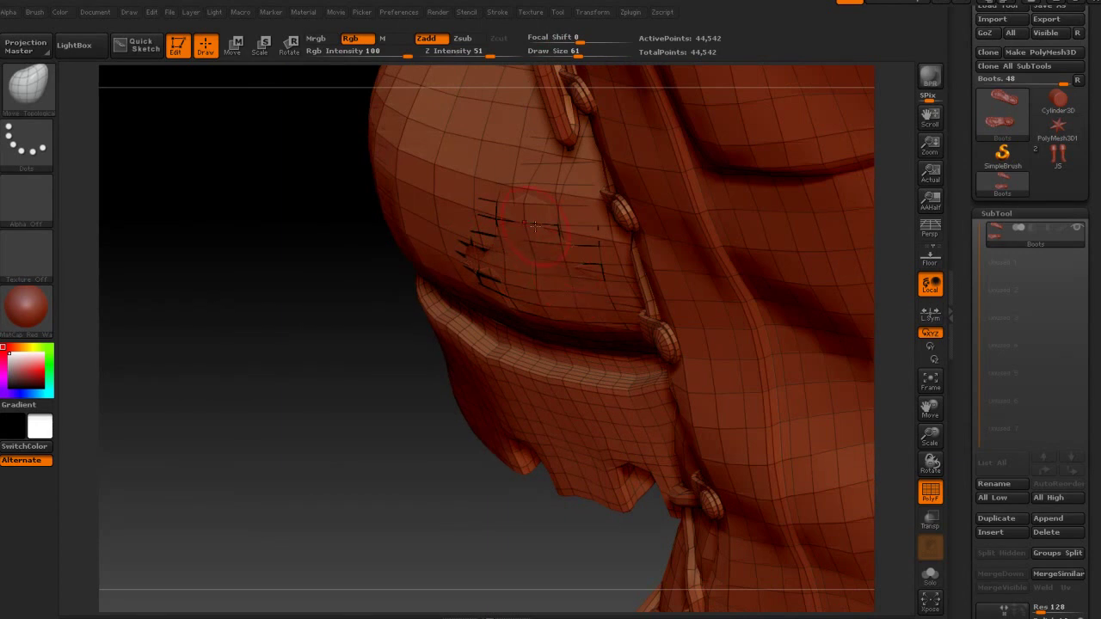
{"action": "mouse_move", "coordinate": [555, 182]}
{"action": "left_mouse_down", "text": "shift"}
{"action": "mouse_move", "coordinate": [515, 212]}
{"action": "mouse_move", "coordinate": [483, 273]}
{"action": "left_mouse_up", "text": "shift"}
Smooth the lower rear corner of the toe cap and the boot's side behind it, above the sole
{"action": "left_click_drag", "start_coordinate": [370, 357], "coordinate": [404, 280]}
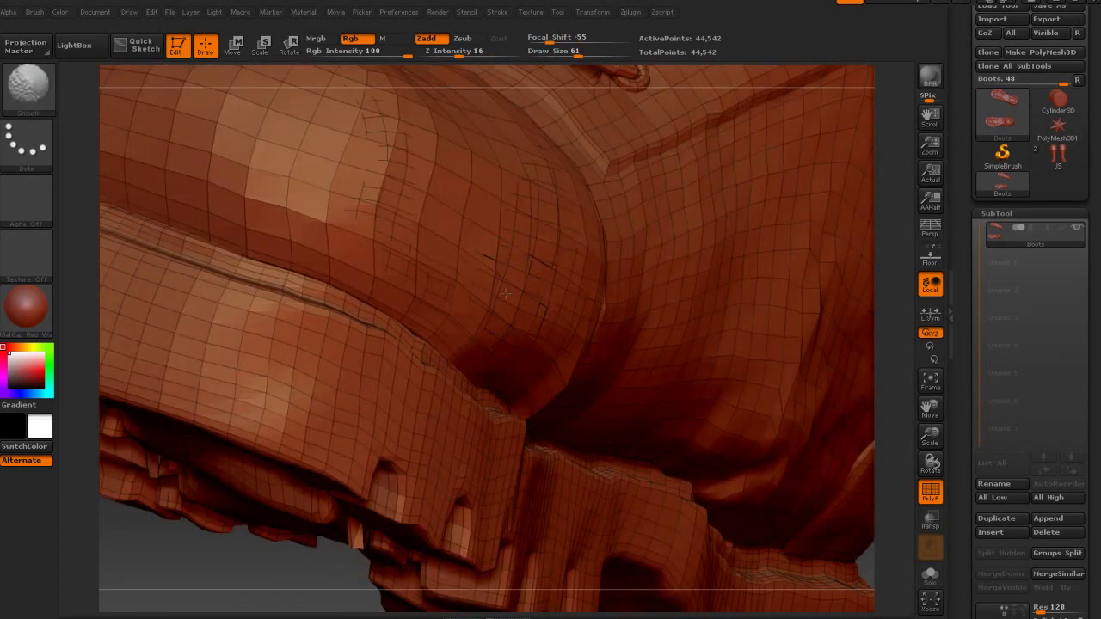
{"action": "left_click_drag", "start_coordinate": [576, 381], "coordinate": [578, 389], "text": "shift"}
{"action": "left_click_drag", "start_coordinate": [767, 399], "coordinate": [747, 500], "text": "shift"}
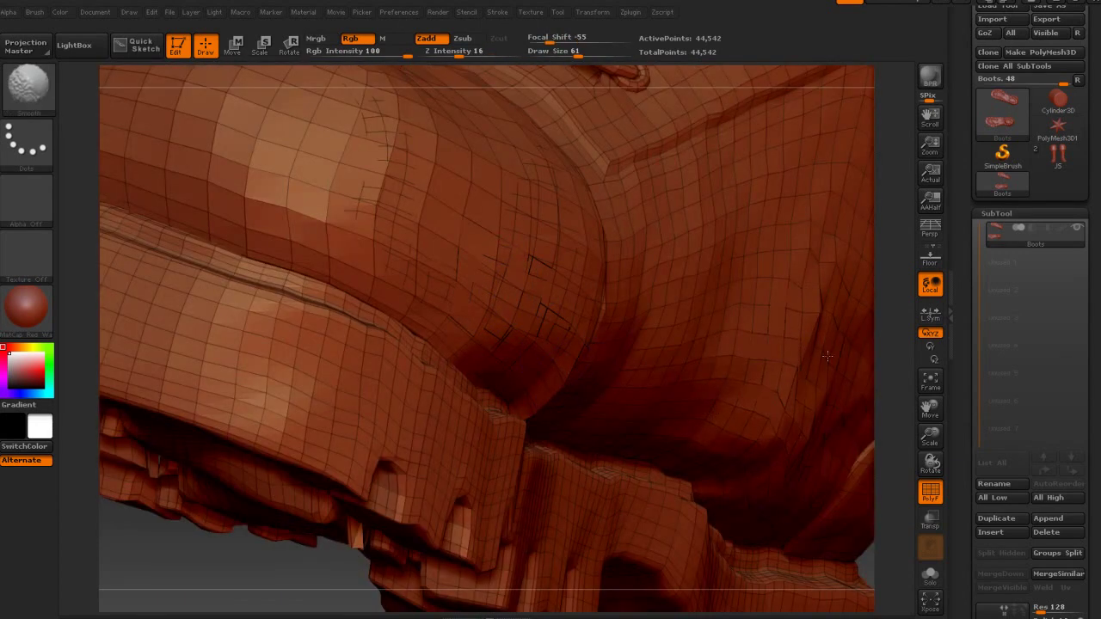
{"action": "left_click_drag", "start_coordinate": [886, 398], "coordinate": [551, 329], "text": "alt"}
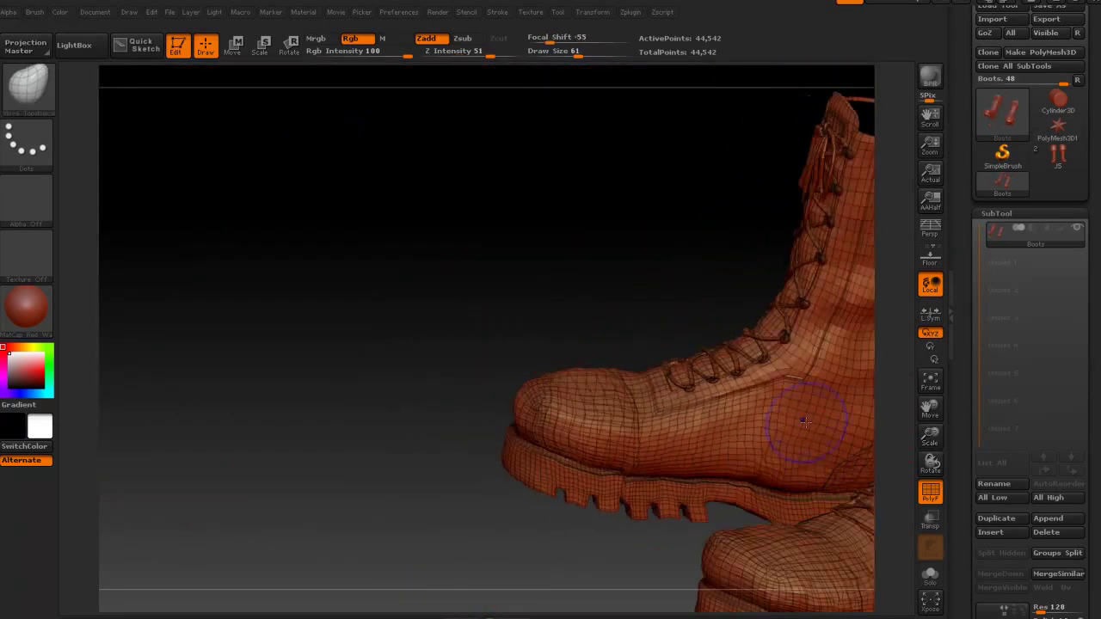
Reshape the distorted heel tread lug next to the arch with the Move Topological brush
{"action": "left_click_drag", "start_coordinate": [344, 439], "coordinate": [654, 495]}
{"action": "left_click_drag", "start_coordinate": [487, 401], "coordinate": [391, 422]}
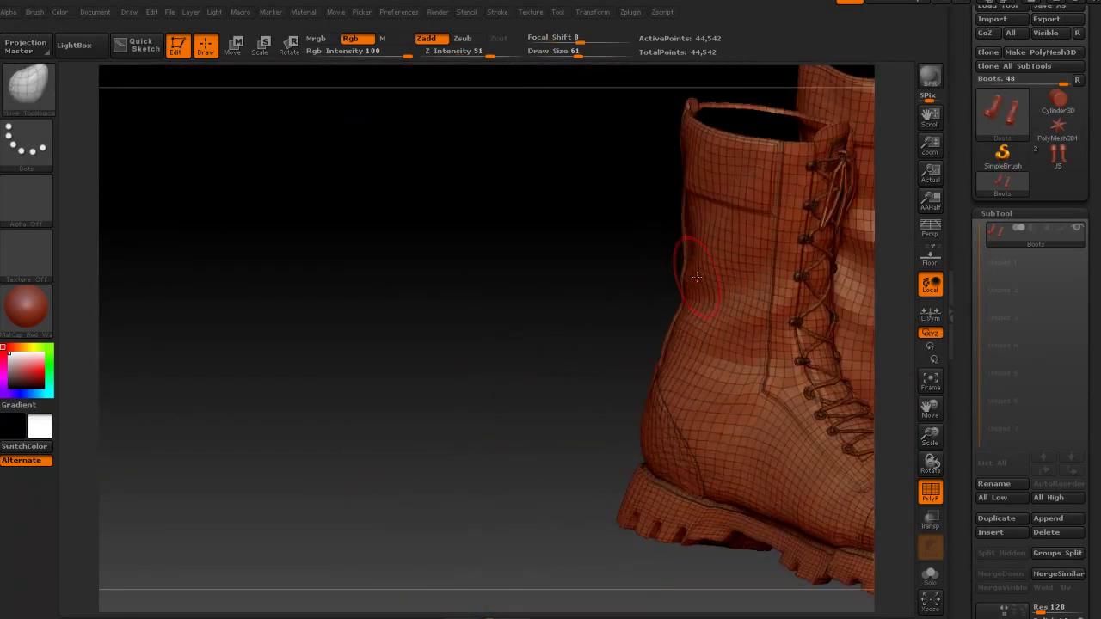
{"action": "left_click_drag", "start_coordinate": [931, 409], "coordinate": [733, 478]}
{"action": "left_click_drag", "start_coordinate": [891, 344], "coordinate": [832, 380]}
{"action": "left_click_drag", "start_coordinate": [930, 407], "coordinate": [955, 376]}
{"action": "left_click_drag", "start_coordinate": [931, 437], "coordinate": [943, 508]}
{"action": "left_click_drag", "start_coordinate": [931, 409], "coordinate": [1030, 390]}
{"action": "mouse_move", "coordinate": [891, 370]}
{"action": "left_mouse_down"}
{"action": "mouse_move", "coordinate": [774, 340]}
{"action": "mouse_move", "coordinate": [284, 456]}
{"action": "left_mouse_up"}
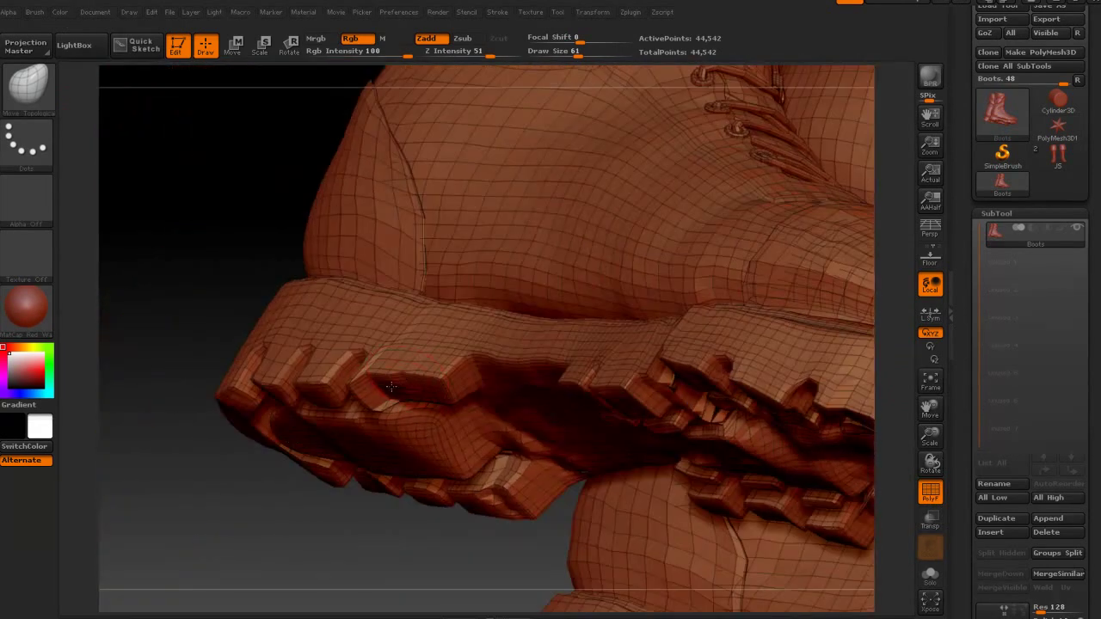
{"action": "left_click_drag", "start_coordinate": [931, 437], "coordinate": [938, 516]}
{"action": "mouse_move", "coordinate": [321, 382]}
{"action": "left_mouse_down"}
{"action": "mouse_move", "coordinate": [351, 417]}
{"action": "mouse_move", "coordinate": [403, 432]}
{"action": "left_mouse_up"}
{"action": "left_click_drag", "start_coordinate": [425, 394], "coordinate": [420, 407]}
{"action": "left_click_drag", "start_coordinate": [347, 392], "coordinate": [351, 408]}
Adjust and smooth the ground-facing surface of the heel lug next to the arch
{"action": "mouse_move", "coordinate": [166, 572]}
{"action": "left_mouse_down"}
{"action": "mouse_move", "coordinate": [193, 430]}
{"action": "mouse_move", "coordinate": [245, 387]}
{"action": "left_mouse_up"}
{"action": "left_click_drag", "start_coordinate": [383, 420], "coordinate": [390, 429]}
{"action": "left_click_drag", "start_coordinate": [475, 323], "coordinate": [502, 279]}
{"action": "left_click_drag", "start_coordinate": [412, 327], "coordinate": [465, 334]}
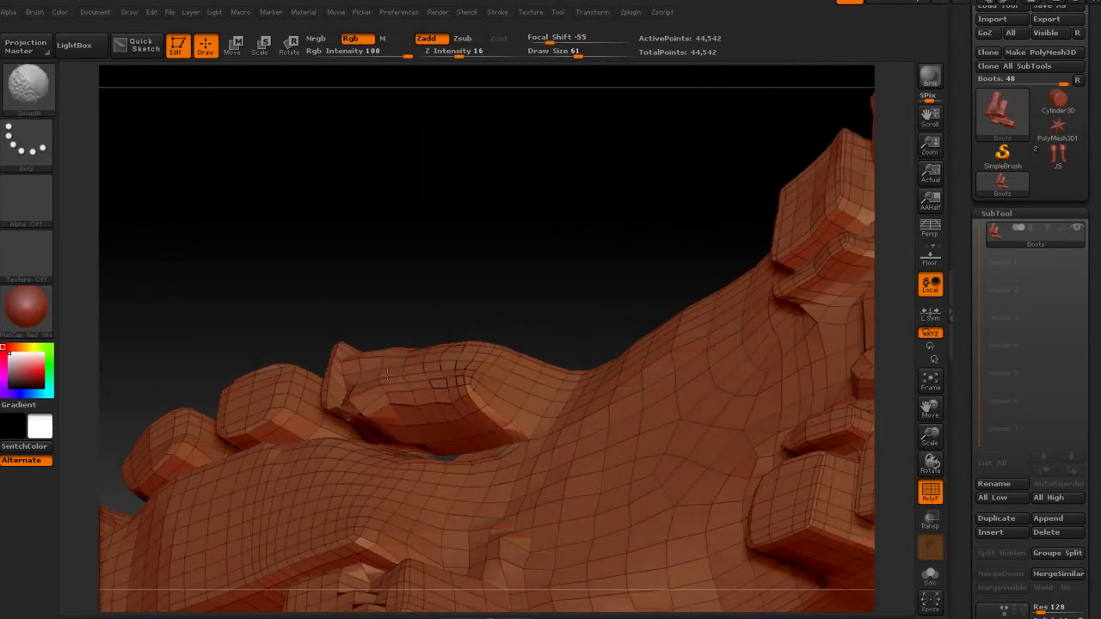
Reposition the pinched polygons at the end corner of the heel lug
{"action": "left_click_drag", "start_coordinate": [926, 436], "coordinate": [933, 482]}
{"action": "left_click_drag", "start_coordinate": [139, 313], "coordinate": [158, 310]}
{"action": "left_click_drag", "start_coordinate": [165, 383], "coordinate": [127, 335]}
{"action": "left_click_drag", "start_coordinate": [174, 448], "coordinate": [160, 414]}
{"action": "left_click_drag", "start_coordinate": [327, 244], "coordinate": [302, 314]}
{"action": "left_click_drag", "start_coordinate": [233, 310], "coordinate": [195, 202]}
{"action": "left_click_drag", "start_coordinate": [268, 288], "coordinate": [175, 163]}
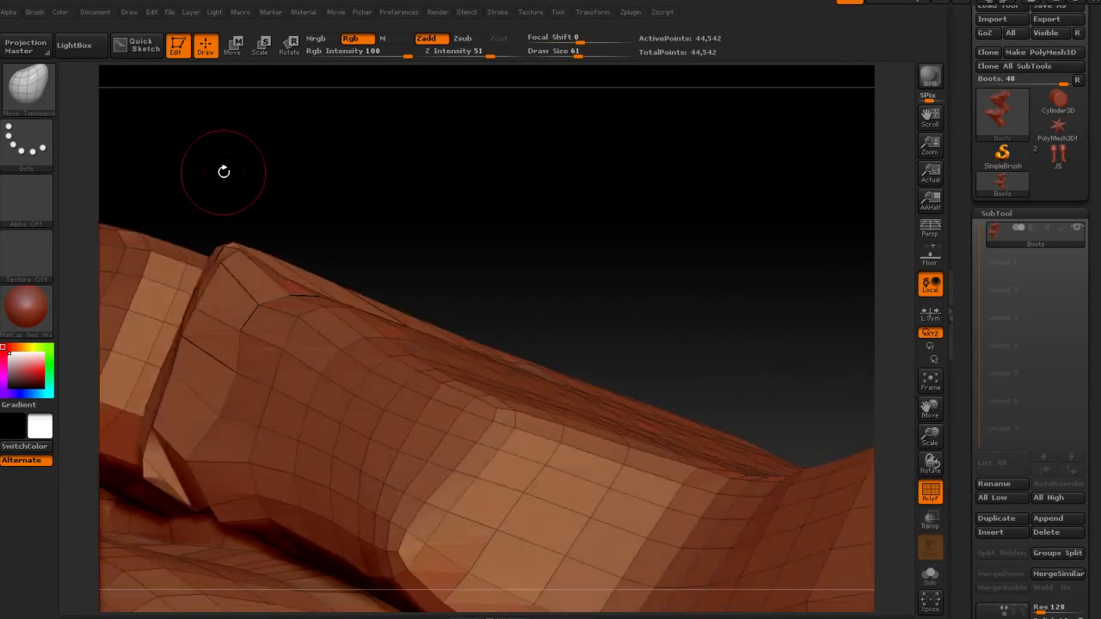
Smooth the heel lug's end face and pull its row of edge points outward to square up the block
{"action": "left_click_drag", "start_coordinate": [331, 233], "coordinate": [338, 168]}
{"action": "left_click_drag", "start_coordinate": [205, 468], "coordinate": [117, 383], "text": "shift"}
{"action": "left_click_drag", "start_coordinate": [200, 433], "coordinate": [43, 358]}
{"action": "left_click_drag", "start_coordinate": [185, 413], "coordinate": [77, 337]}
{"action": "left_click_drag", "start_coordinate": [220, 376], "coordinate": [99, 293]}
{"action": "left_click_drag", "start_coordinate": [239, 332], "coordinate": [134, 284]}
{"action": "left_click_drag", "start_coordinate": [254, 290], "coordinate": [143, 239]}
{"action": "left_click_drag", "start_coordinate": [203, 176], "coordinate": [245, 236]}
{"action": "left_click_drag", "start_coordinate": [343, 182], "coordinate": [255, 228]}
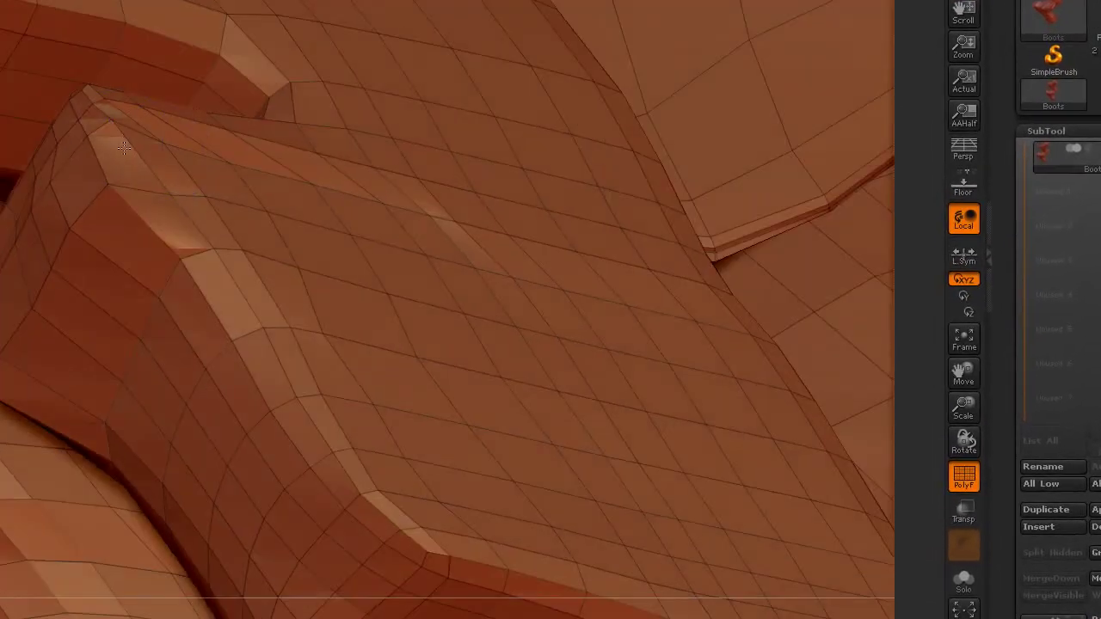
Nudge the points along the heel lug's rim outward to even out its edge
{"action": "left_click_drag", "start_coordinate": [124, 148], "coordinate": [99, 143]}
{"action": "left_click_drag", "start_coordinate": [961, 406], "coordinate": [894, 379]}
{"action": "left_click_drag", "start_coordinate": [962, 439], "coordinate": [939, 453]}
{"action": "left_click_drag", "start_coordinate": [128, 571], "coordinate": [91, 571]}
{"action": "left_click_drag", "start_coordinate": [153, 515], "coordinate": [119, 510]}
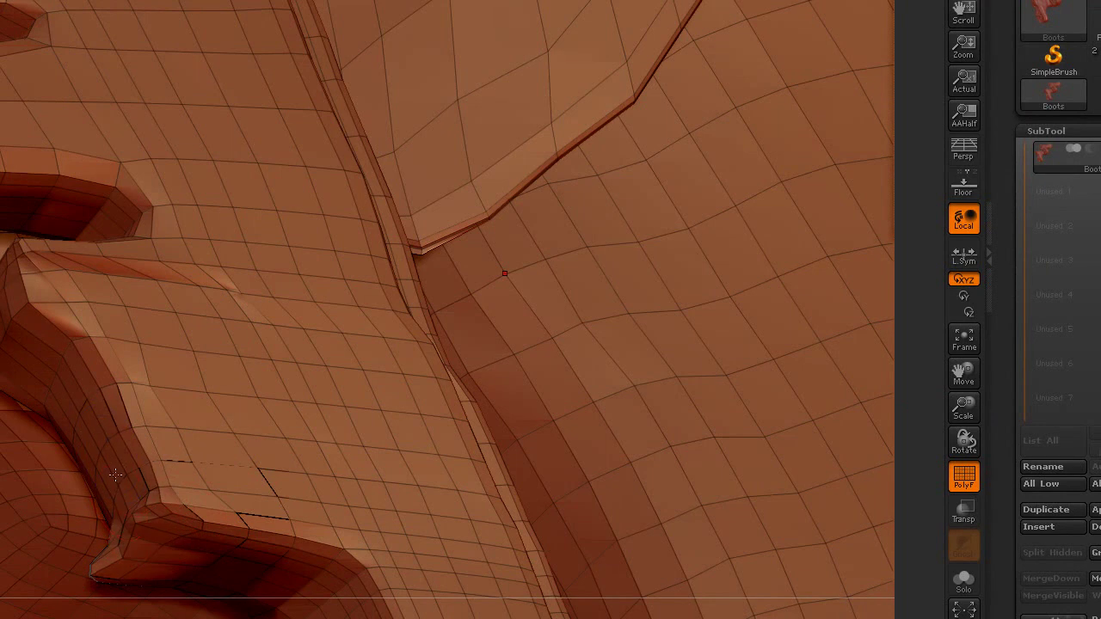
{"action": "left_click_drag", "start_coordinate": [82, 396], "coordinate": [74, 407]}
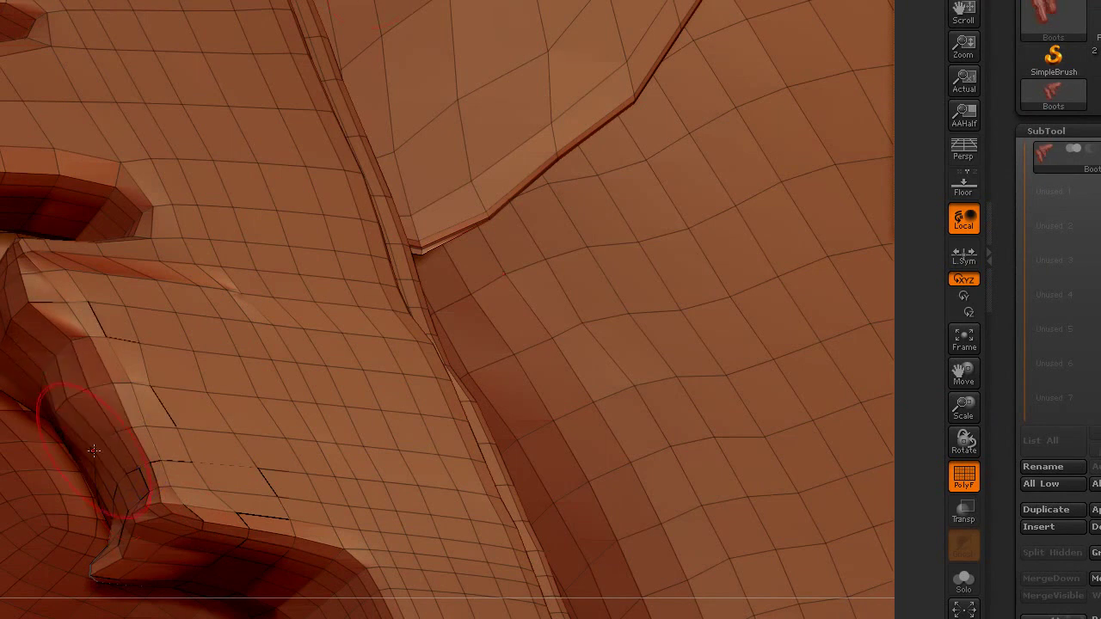
{"action": "left_click_drag", "start_coordinate": [127, 454], "coordinate": [119, 460]}
Mask the surrounding faces of the heel lug, leaving its distorted surface unmasked
{"action": "left_click_drag", "start_coordinate": [963, 375], "coordinate": [1032, 340]}
{"action": "mouse_move", "coordinate": [972, 406]}
{"action": "left_mouse_down"}
{"action": "mouse_move", "coordinate": [976, 385]}
{"action": "mouse_move", "coordinate": [840, 317]}
{"action": "left_mouse_up"}
{"action": "left_click_drag", "start_coordinate": [964, 441], "coordinate": [1019, 413]}
{"action": "left_click_drag", "start_coordinate": [483, 0], "coordinate": [461, 0]}
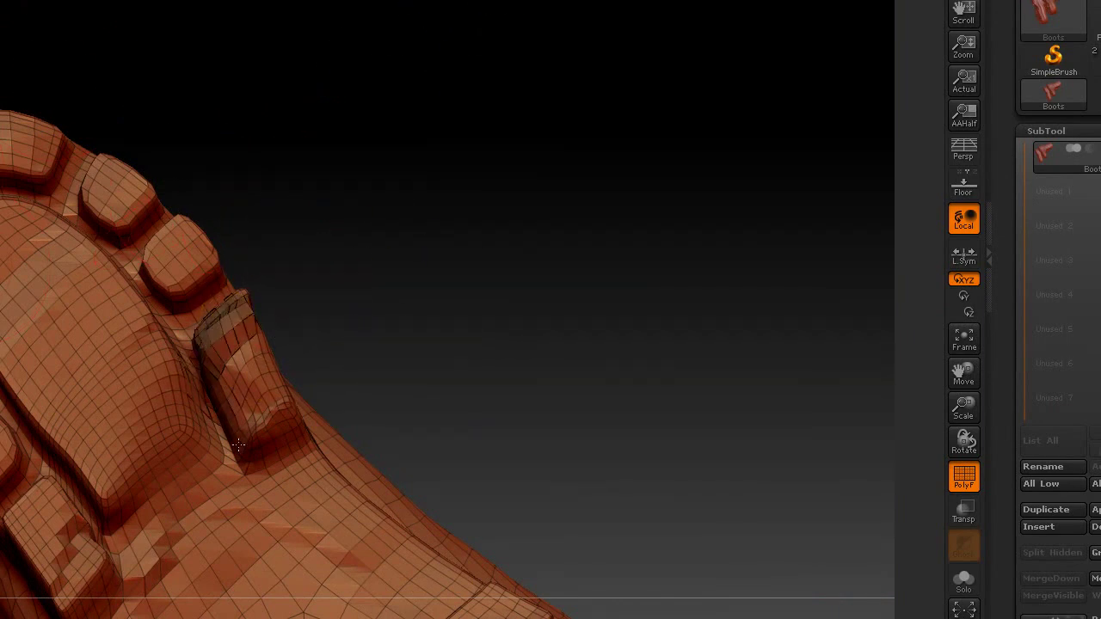
{"action": "mouse_move", "coordinate": [284, 395]}
{"action": "left_mouse_down", "text": "ctrl"}
{"action": "mouse_move", "coordinate": [258, 318]}
{"action": "mouse_move", "coordinate": [327, 335]}
{"action": "mouse_move", "coordinate": [360, 414]}
{"action": "left_mouse_up", "text": "ctrl"}
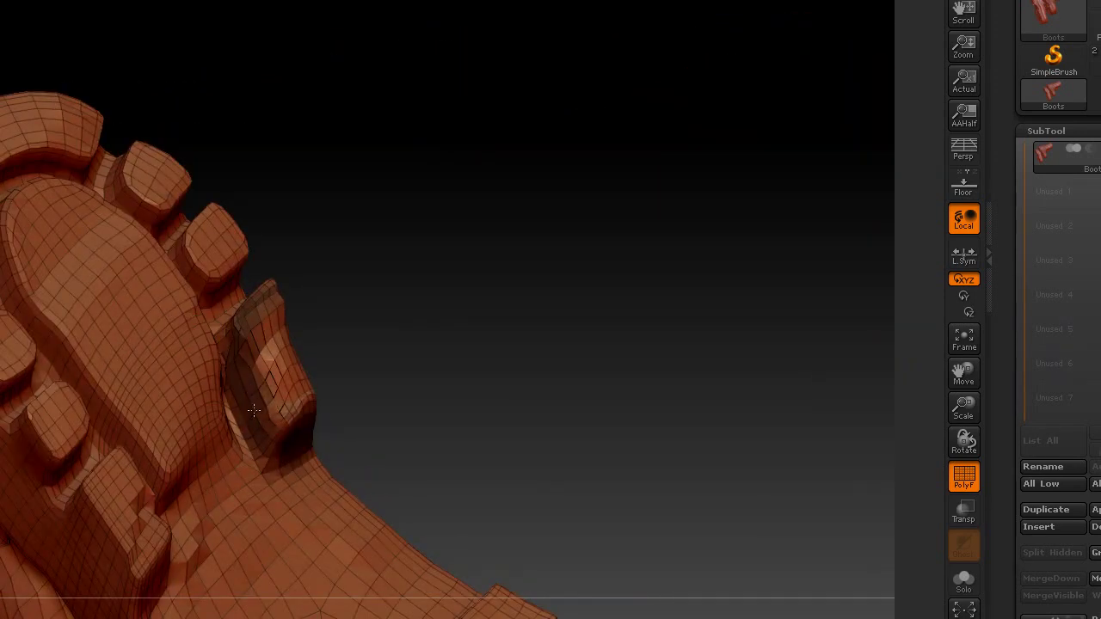
Reshape the unmasked surface of the heel lug by widening it toward its inner edge
{"action": "left_click_drag", "start_coordinate": [963, 411], "coordinate": [983, 516]}
{"action": "left_click_drag", "start_coordinate": [757, 301], "coordinate": [646, 280]}
{"action": "left_click_drag", "start_coordinate": [964, 404], "coordinate": [978, 456]}
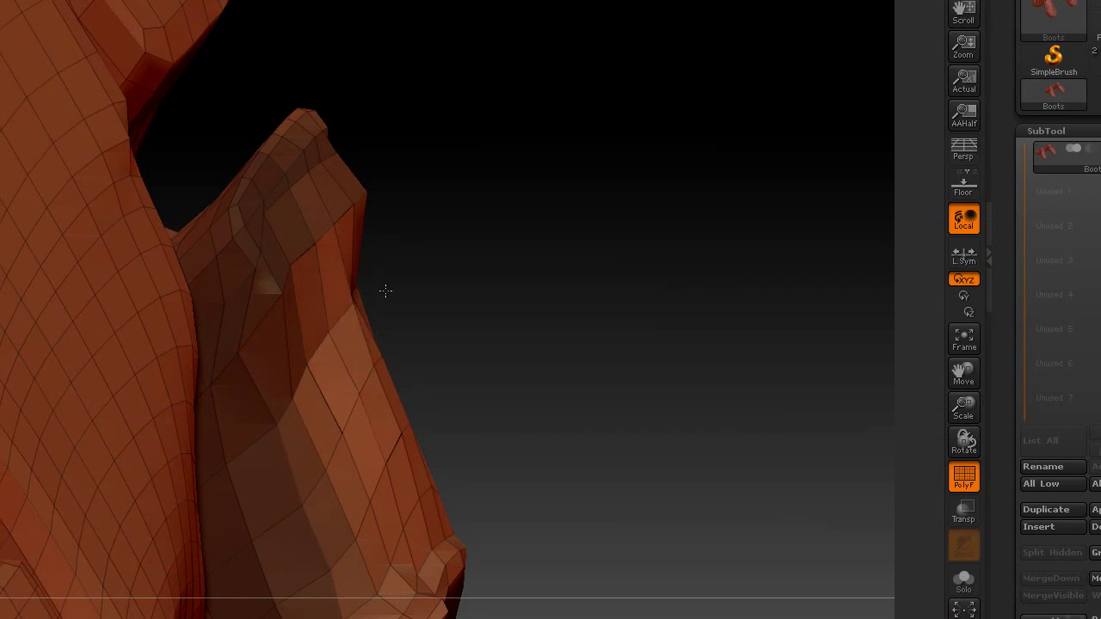
{"action": "left_click_drag", "start_coordinate": [516, 17], "coordinate": [482, 238]}
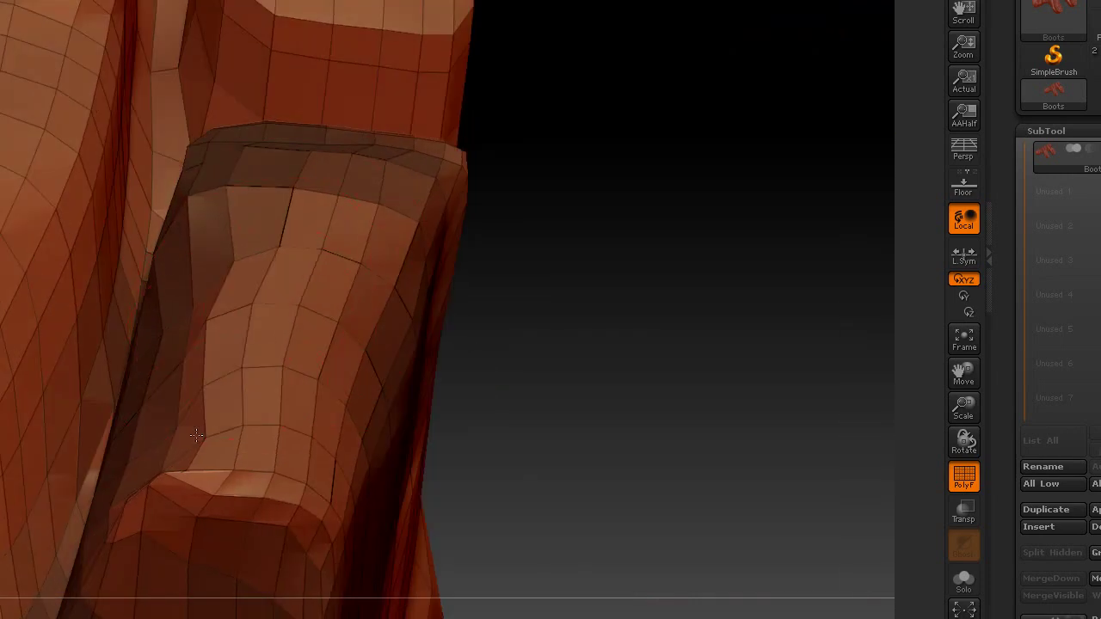
{"action": "left_click_drag", "start_coordinate": [197, 435], "coordinate": [182, 449]}
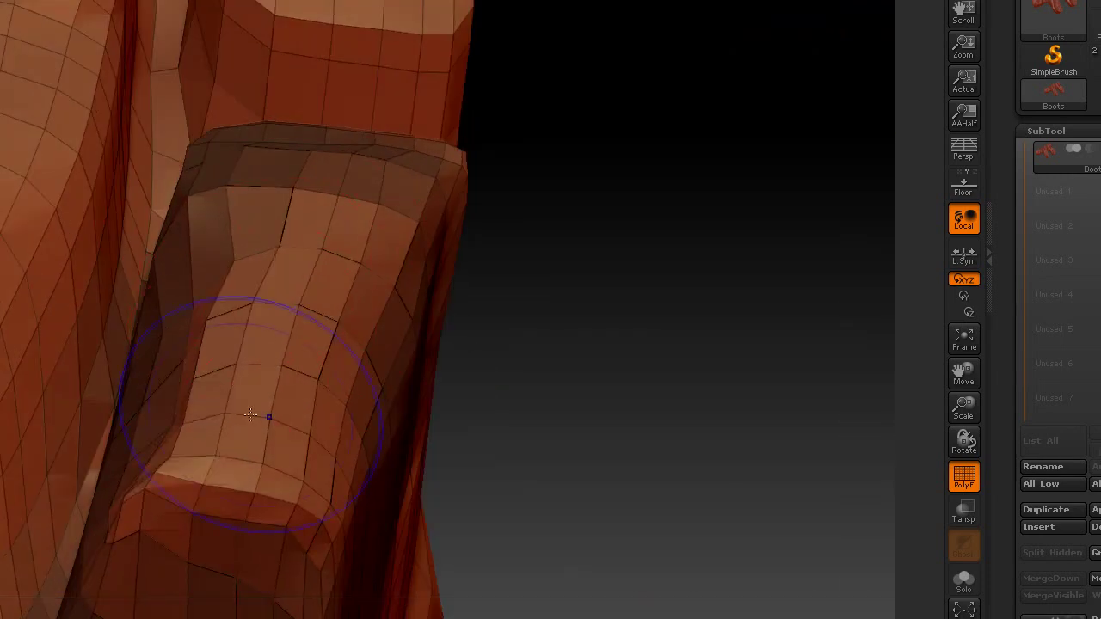
{"action": "left_click_drag", "start_coordinate": [210, 237], "coordinate": [182, 225]}
{"action": "left_click_drag", "start_coordinate": [612, 247], "coordinate": [510, 244]}
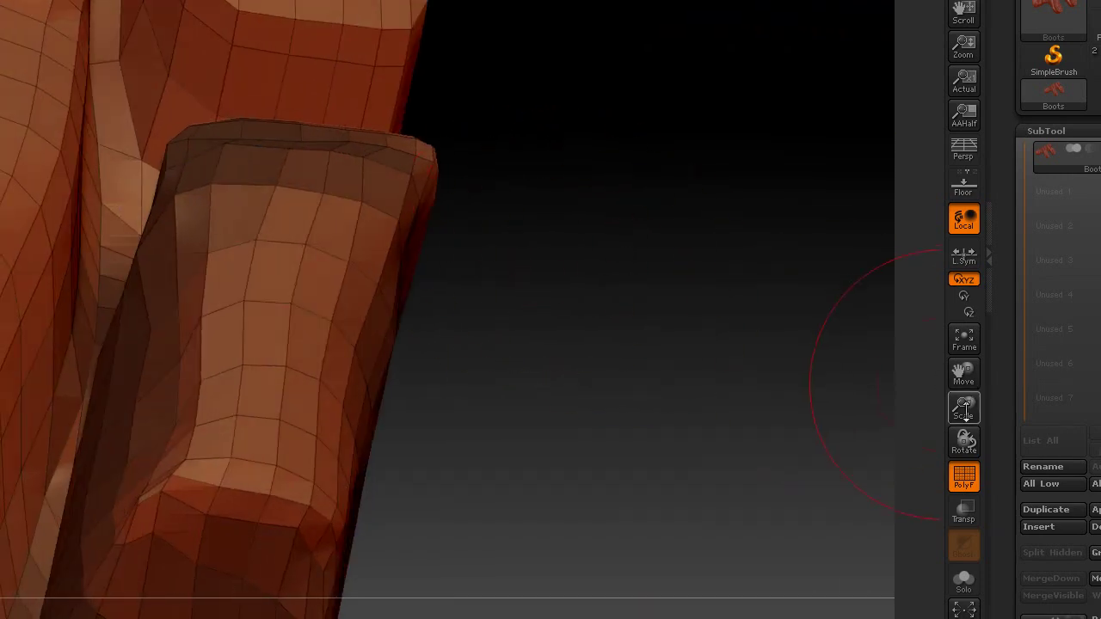
Pull the heel lug's uneven edge outward, and smooth the lug and the creased sole wall beside it
{"action": "left_click_drag", "start_coordinate": [963, 407], "coordinate": [785, 320]}
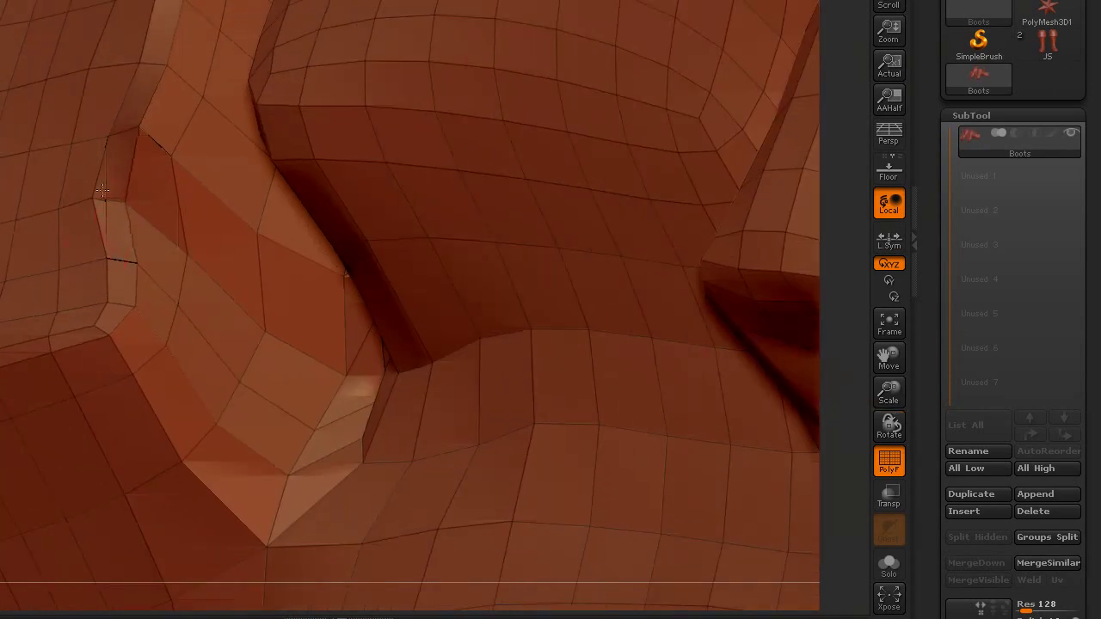
{"action": "left_click_drag", "start_coordinate": [138, 284], "coordinate": [75, 286]}
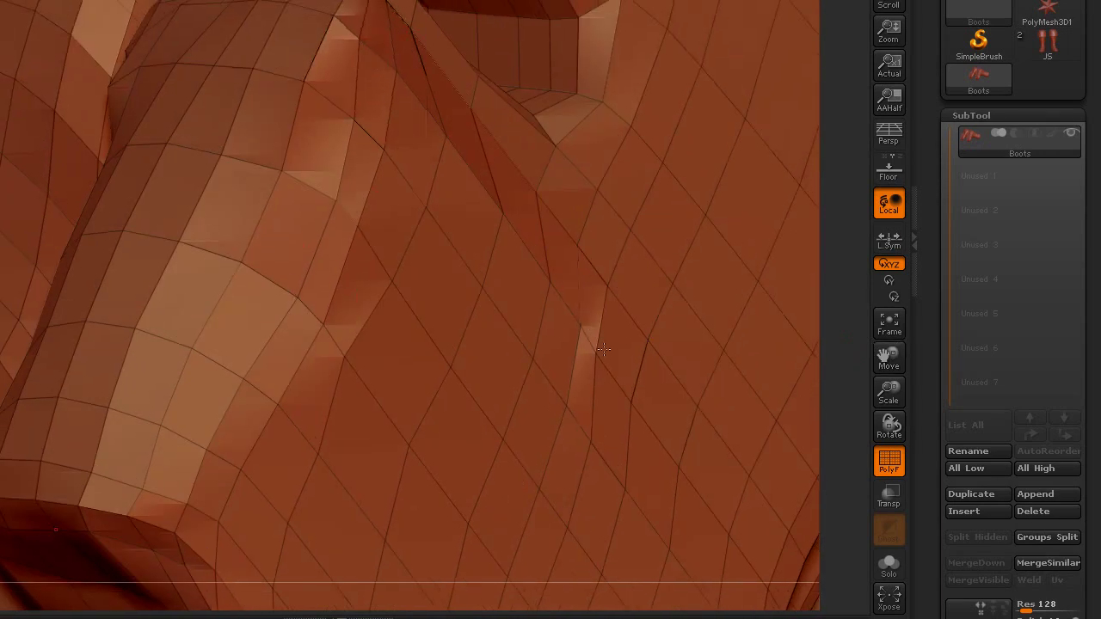
{"action": "left_click_drag", "start_coordinate": [604, 350], "coordinate": [551, 471], "text": "shift"}
{"action": "left_click_drag", "start_coordinate": [353, 242], "coordinate": [292, 180], "text": "shift"}
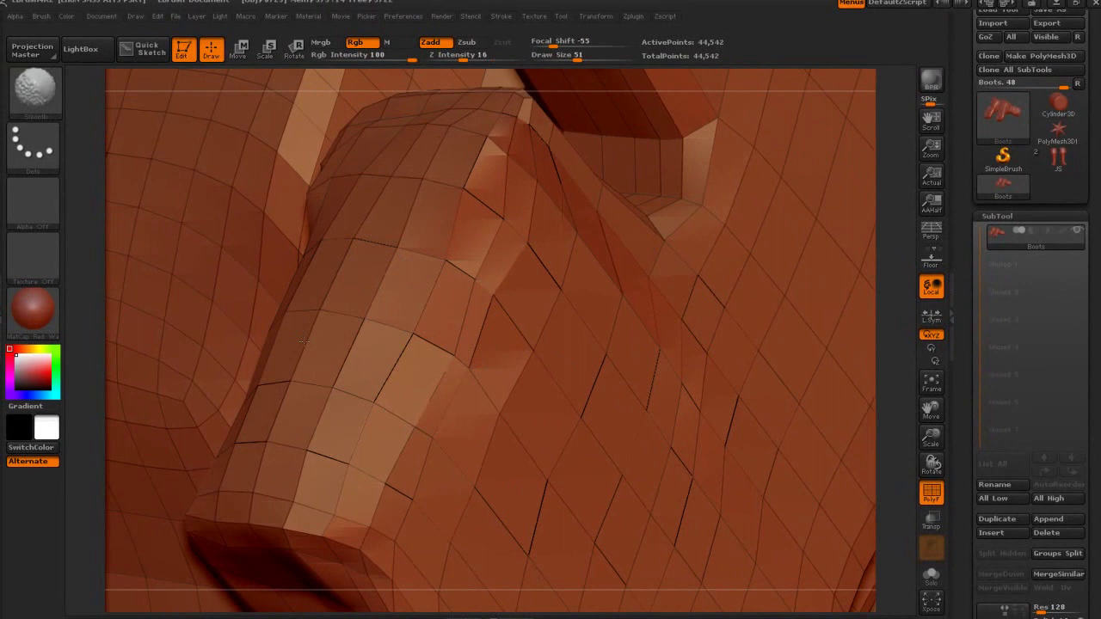
{"action": "left_click_drag", "start_coordinate": [303, 341], "coordinate": [285, 436], "text": "shift"}
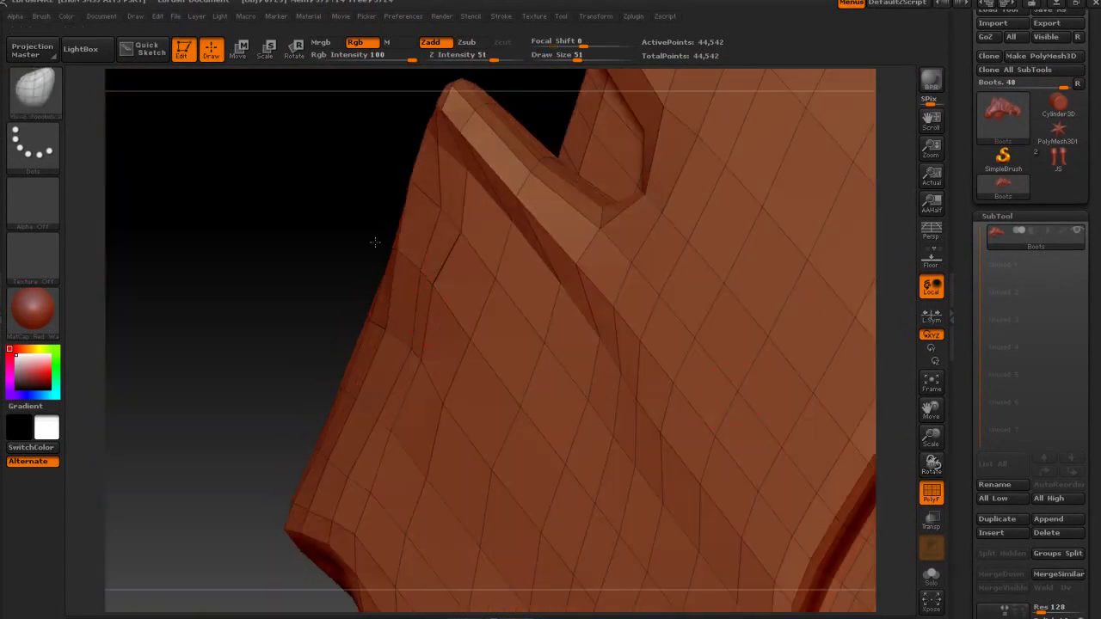
Straighten the heel lug's outer edge and smooth the adjoining sole wall up to its upper corner
{"action": "left_click_drag", "start_coordinate": [385, 325], "coordinate": [337, 332]}
{"action": "left_click_drag", "start_coordinate": [236, 332], "coordinate": [293, 338]}
{"action": "left_click_drag", "start_coordinate": [353, 375], "coordinate": [293, 351]}
{"action": "left_click_drag", "start_coordinate": [397, 378], "coordinate": [480, 243], "text": "shift"}
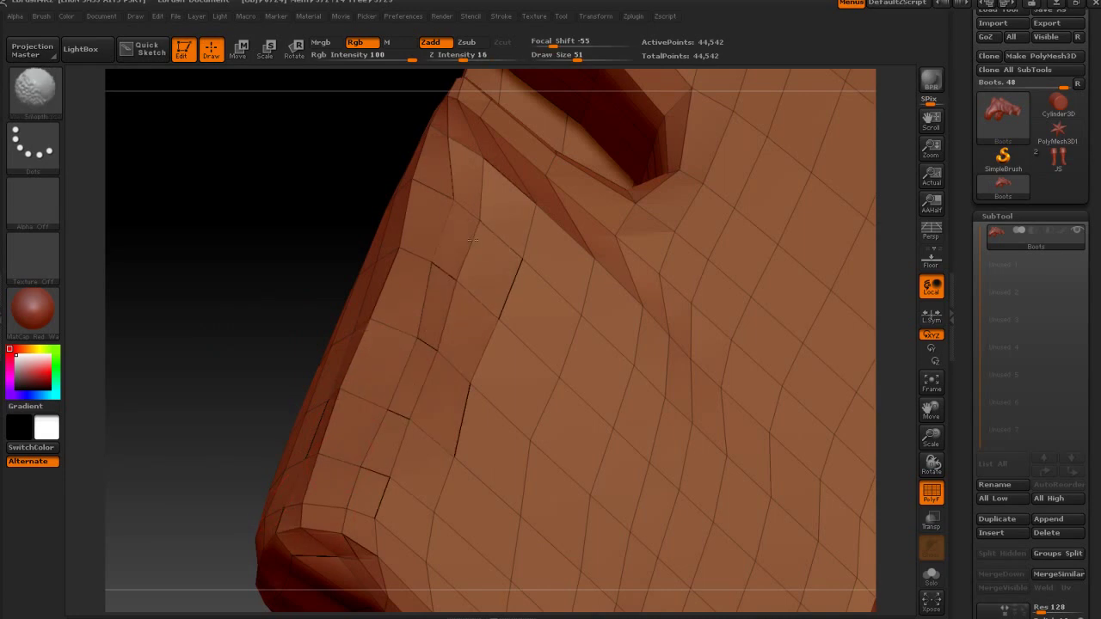
{"action": "key", "text": "shift"}
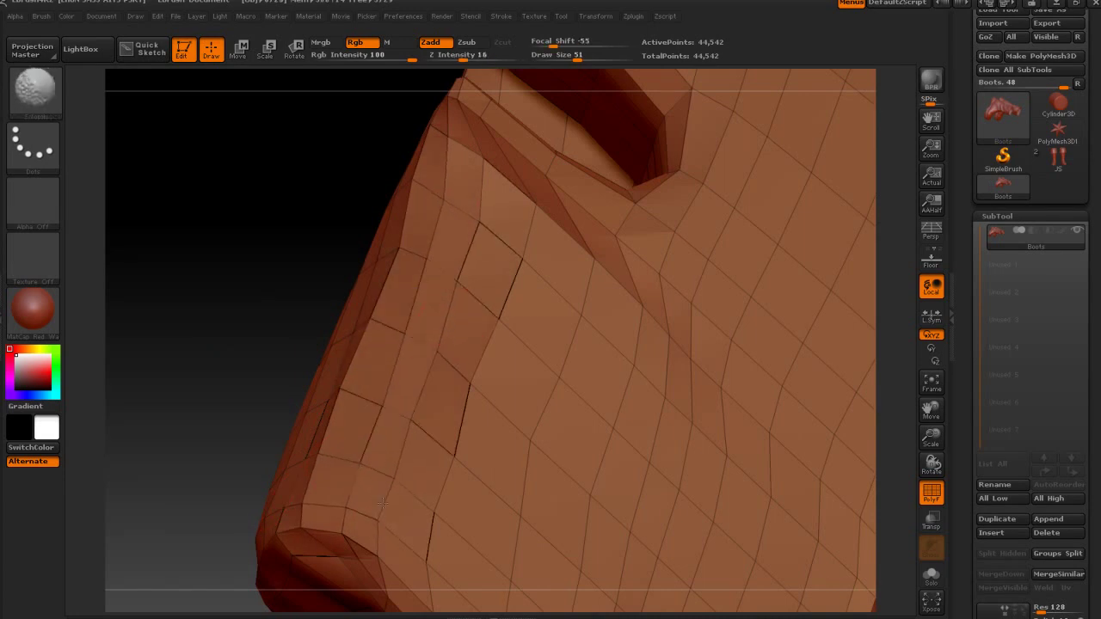
{"action": "right_click_drag", "start_coordinate": [457, 297], "coordinate": [499, 170]}
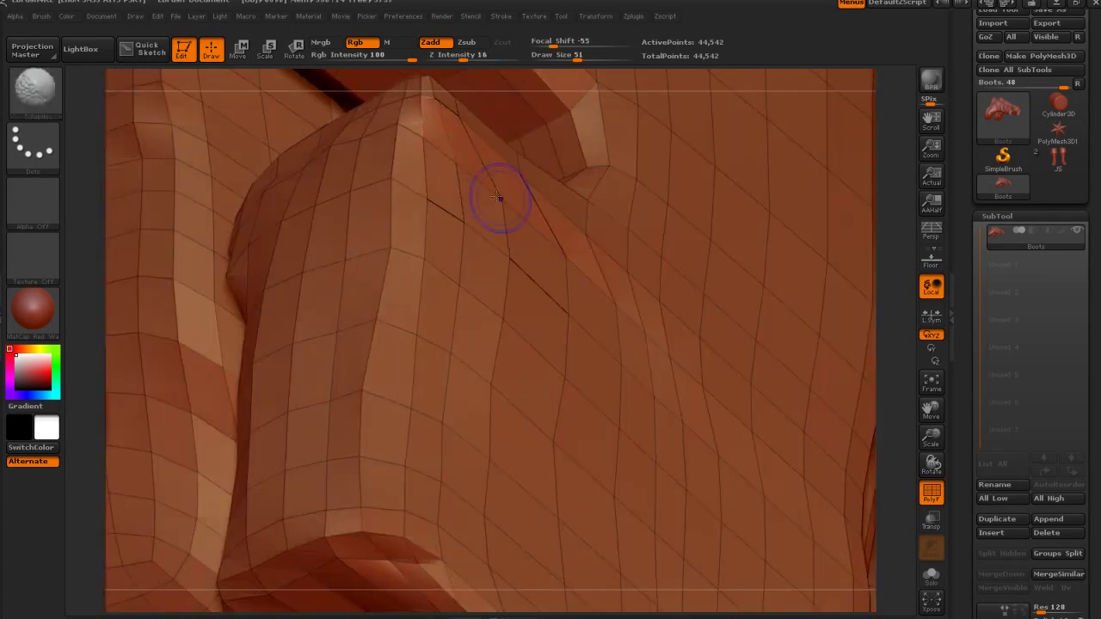
Smooth the creased sole wall beside the heel lug and the uneven faces along the lug's side
{"action": "left_click_drag", "start_coordinate": [562, 255], "coordinate": [524, 257], "text": "shift"}
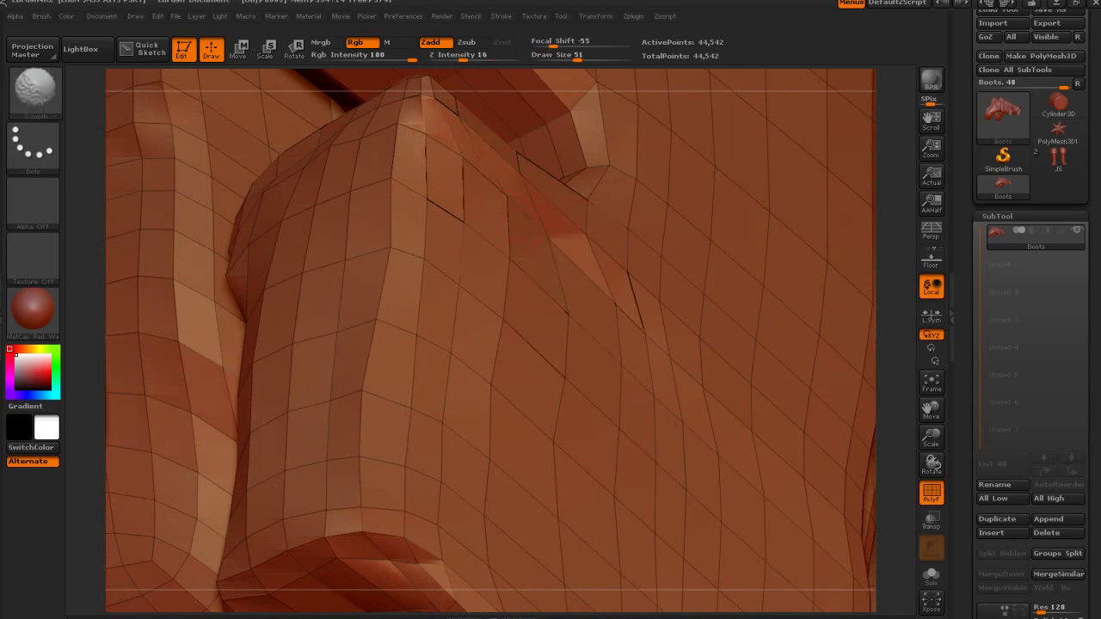
{"action": "left_click_drag", "start_coordinate": [932, 463], "coordinate": [960, 435]}
{"action": "left_click_drag", "start_coordinate": [411, 202], "coordinate": [400, 258], "text": "shift"}
{"action": "mouse_move", "coordinate": [400, 258]}
{"action": "left_mouse_down", "text": "shift"}
{"action": "mouse_move", "coordinate": [339, 199]}
{"action": "mouse_move", "coordinate": [336, 179]}
{"action": "left_mouse_up", "text": "shift"}
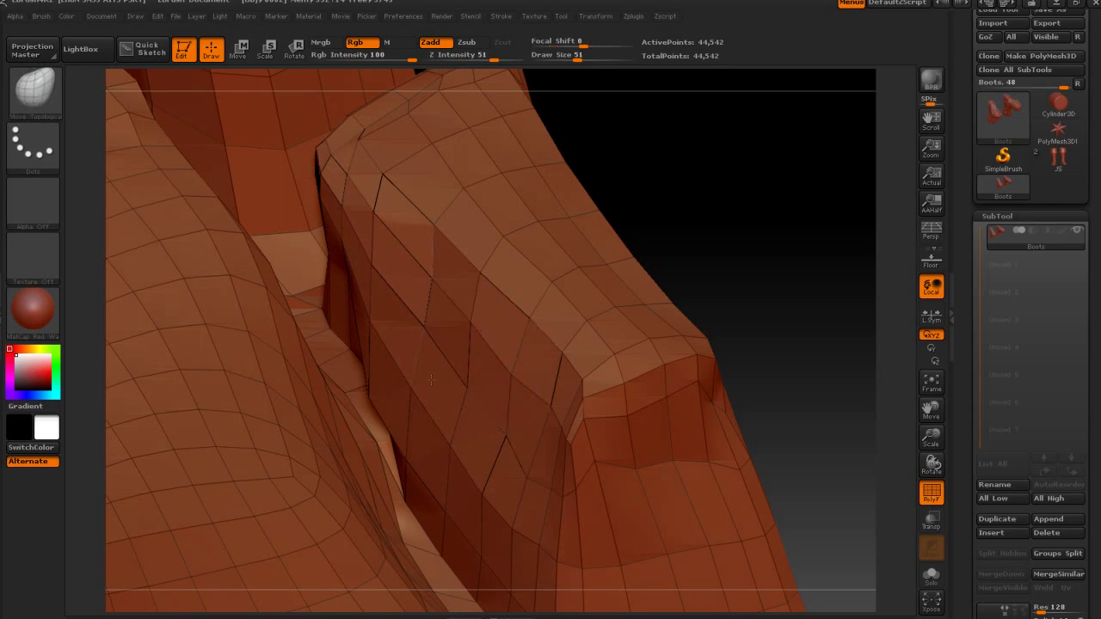
Reshape the lug's jagged end corner and smooth the creased faces beneath it
{"action": "left_click_drag", "start_coordinate": [774, 354], "coordinate": [750, 274]}
{"action": "left_click_drag", "start_coordinate": [802, 337], "coordinate": [829, 283]}
{"action": "left_click_drag", "start_coordinate": [546, 436], "coordinate": [544, 416]}
{"action": "left_click_drag", "start_coordinate": [493, 377], "coordinate": [476, 394]}
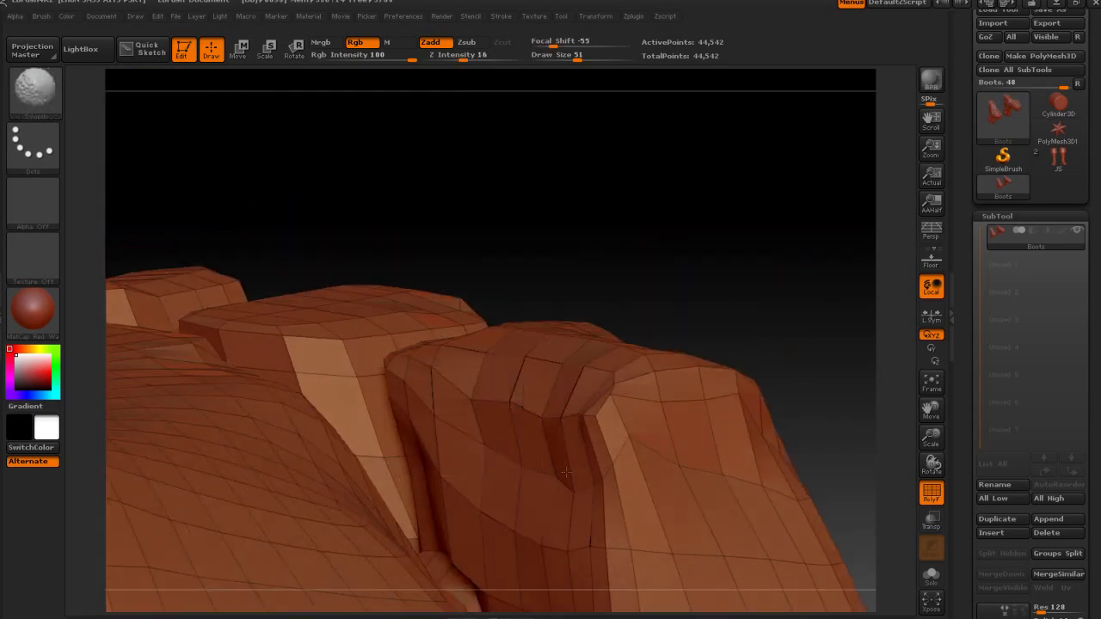
{"action": "mouse_move", "coordinate": [782, 368]}
{"action": "left_mouse_down"}
{"action": "mouse_move", "coordinate": [833, 361]}
{"action": "mouse_move", "coordinate": [766, 352]}
{"action": "left_mouse_up"}
{"action": "left_click_drag", "start_coordinate": [689, 389], "coordinate": [695, 379]}
{"action": "left_click_drag", "start_coordinate": [657, 419], "coordinate": [671, 412]}
{"action": "left_click_drag", "start_coordinate": [742, 327], "coordinate": [747, 292]}
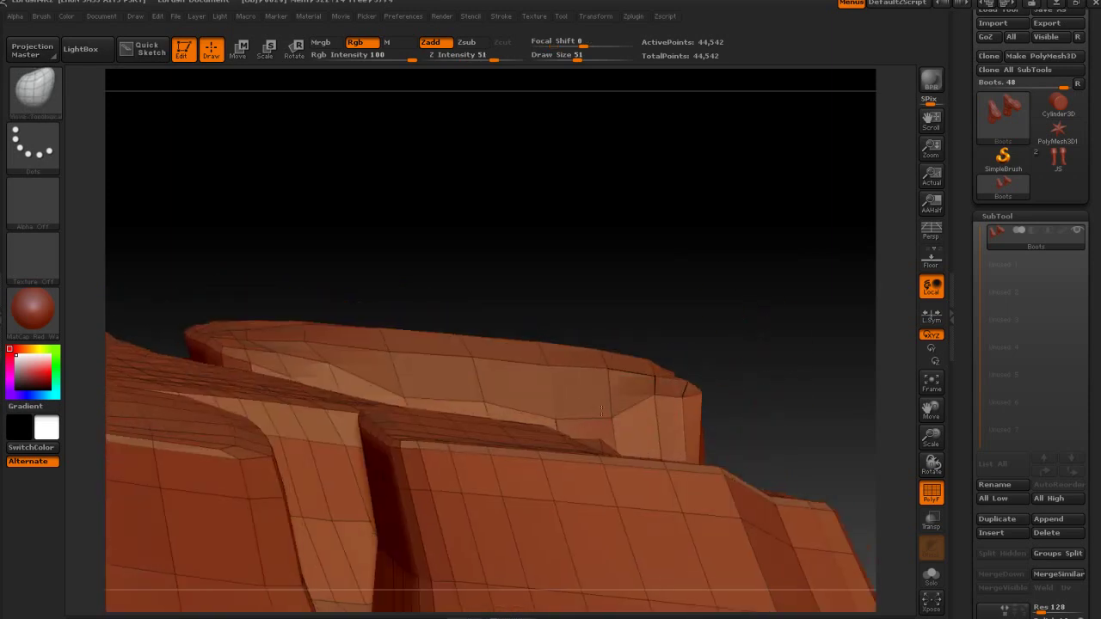
Even out the tread lug's top edge and front rim with the Move Topological brush
{"action": "left_click_drag", "start_coordinate": [486, 402], "coordinate": [487, 381]}
{"action": "left_click_drag", "start_coordinate": [417, 353], "coordinate": [418, 348]}
{"action": "left_click_drag", "start_coordinate": [508, 258], "coordinate": [602, 297]}
{"action": "right_click_drag", "start_coordinate": [525, 422], "coordinate": [581, 484]}
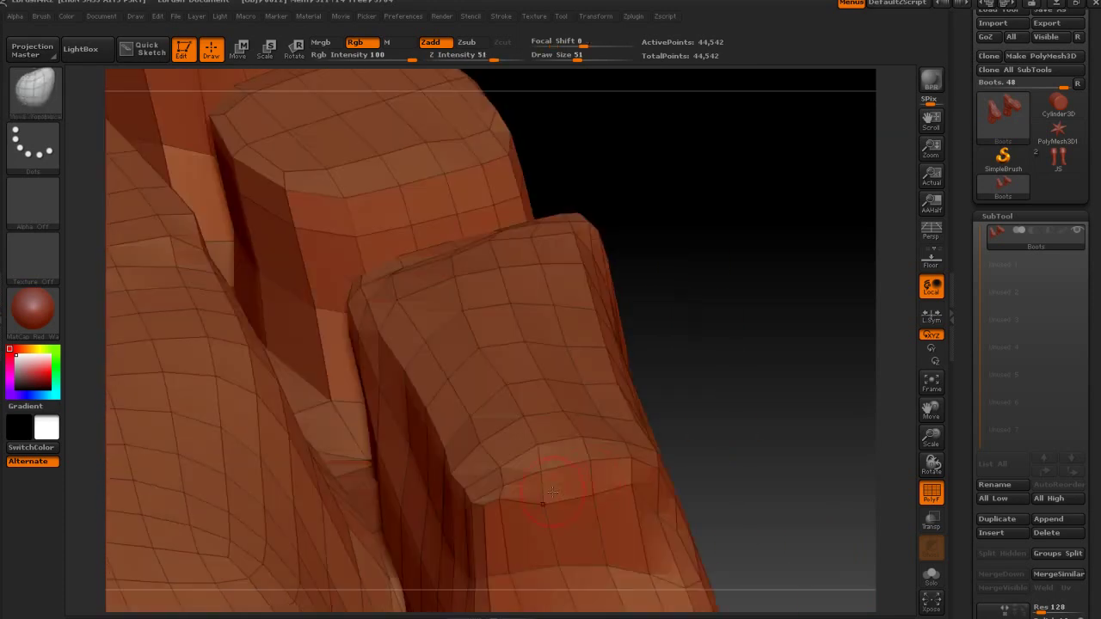
{"action": "mouse_move", "coordinate": [747, 377]}
{"action": "left_mouse_down"}
{"action": "mouse_move", "coordinate": [654, 409]}
{"action": "mouse_move", "coordinate": [651, 362]}
{"action": "left_mouse_up"}
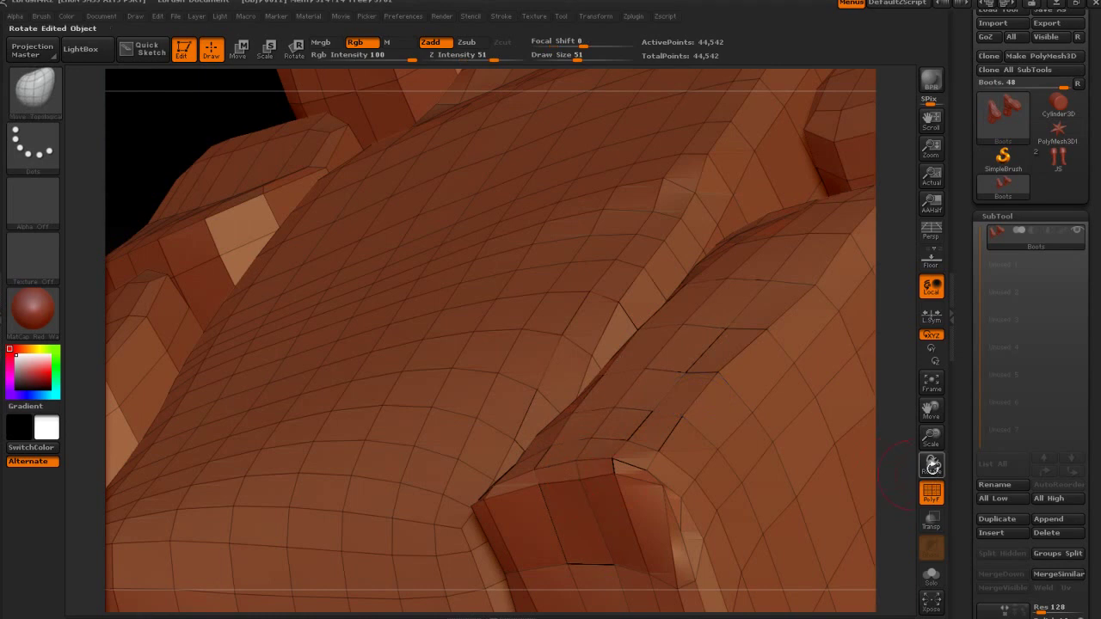
Pull the lug's end corner and edge into line, and smooth the adjoining tread surface
{"action": "left_click_drag", "start_coordinate": [934, 471], "coordinate": [587, 493]}
{"action": "mouse_move", "coordinate": [552, 579]}
{"action": "left_mouse_down"}
{"action": "mouse_move", "coordinate": [592, 509]}
{"action": "mouse_move", "coordinate": [600, 559]}
{"action": "mouse_move", "coordinate": [613, 527]}
{"action": "left_mouse_up"}
{"action": "left_click_drag", "start_coordinate": [636, 490], "coordinate": [640, 530]}
{"action": "left_click_drag", "start_coordinate": [473, 381], "coordinate": [541, 423]}
{"action": "left_click_drag", "start_coordinate": [542, 487], "coordinate": [550, 457], "text": "shift"}
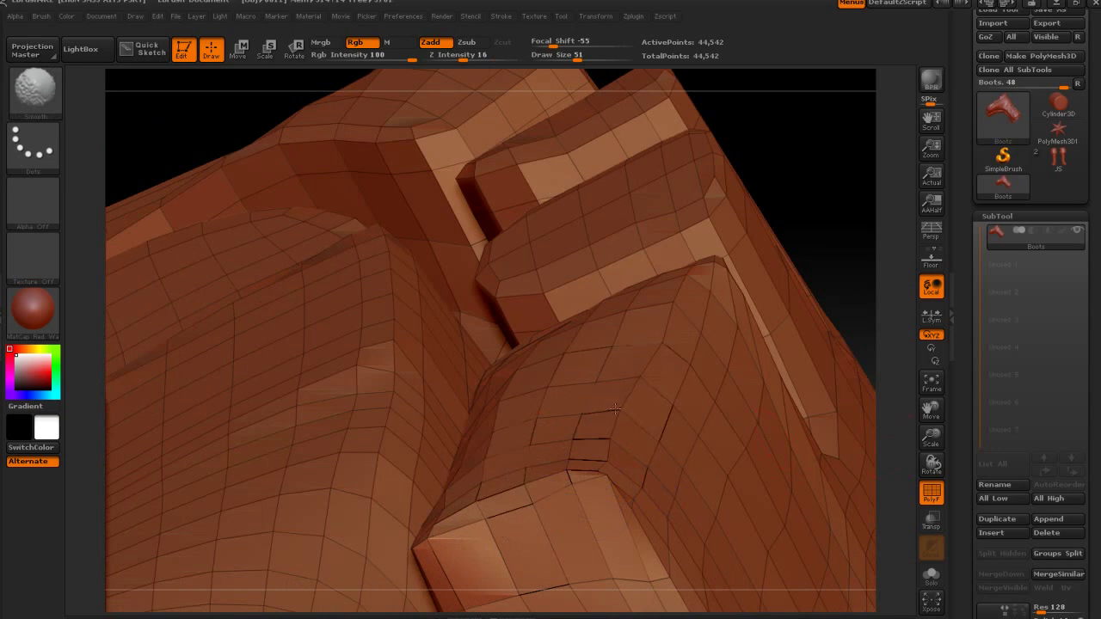
{"action": "left_click_drag", "start_coordinate": [615, 410], "coordinate": [630, 408], "text": "shift"}
Set the brush draw size to 106 and pull down the raised bottom edge at the back of the heel
{"action": "left_click_drag", "start_coordinate": [932, 437], "coordinate": [865, 256]}
{"action": "mouse_move", "coordinate": [654, 302]}
{"action": "left_mouse_down"}
{"action": "mouse_move", "coordinate": [535, 530]}
{"action": "mouse_move", "coordinate": [704, 428]}
{"action": "mouse_move", "coordinate": [787, 413]}
{"action": "left_mouse_up"}
{"action": "left_click_drag", "start_coordinate": [932, 437], "coordinate": [846, 347]}
{"action": "left_click_drag", "start_coordinate": [847, 348], "coordinate": [727, 382]}
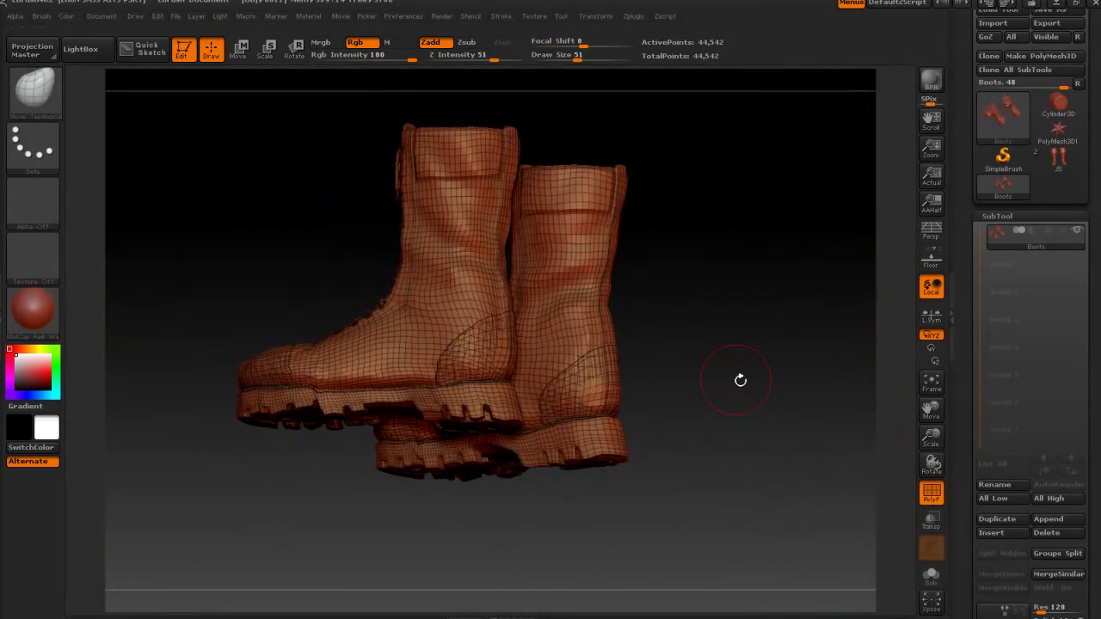
{"action": "left_click_drag", "start_coordinate": [932, 438], "coordinate": [931, 521]}
{"action": "mouse_move", "coordinate": [764, 525]}
{"action": "left_mouse_down"}
{"action": "mouse_move", "coordinate": [825, 535]}
{"action": "mouse_move", "coordinate": [828, 520]}
{"action": "left_mouse_up"}
{"action": "left_click", "coordinate": [597, 57]}
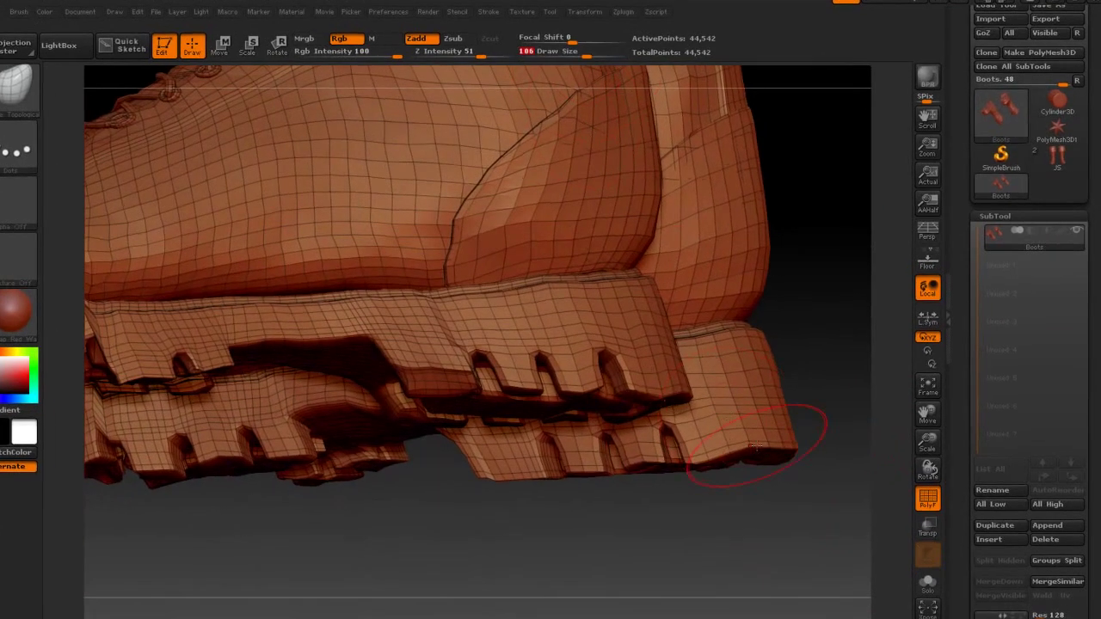
{"action": "left_click_drag", "start_coordinate": [737, 415], "coordinate": [740, 437]}
{"action": "left_click_drag", "start_coordinate": [860, 435], "coordinate": [818, 444]}
Straighten the bottom edge of the heel's back and smooth the rear heel wall
{"action": "left_click_drag", "start_coordinate": [897, 443], "coordinate": [816, 447]}
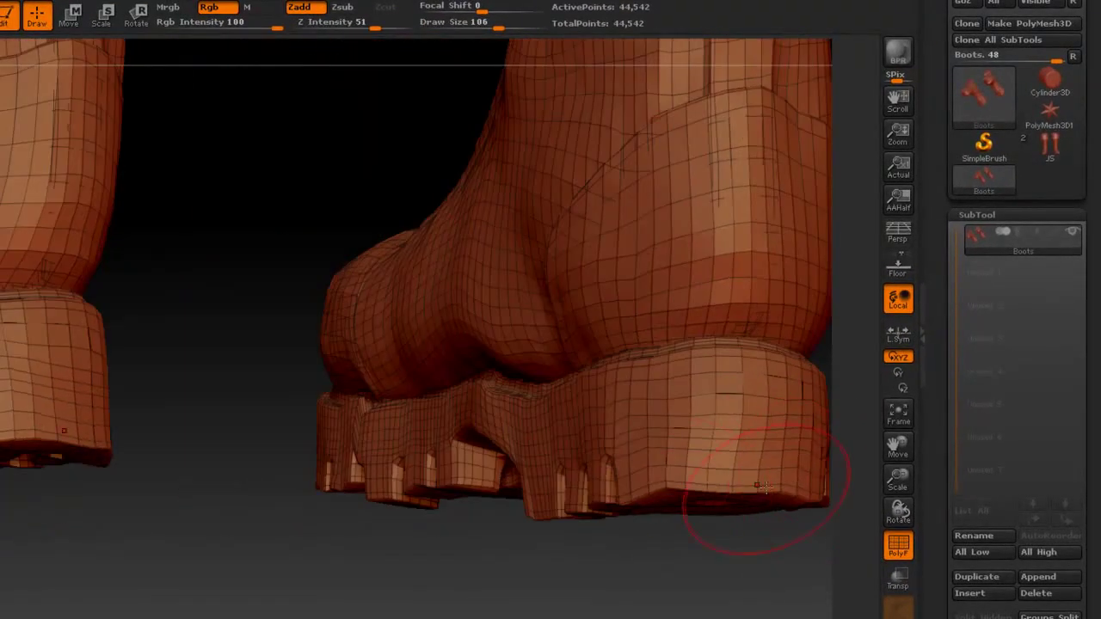
{"action": "mouse_move", "coordinate": [707, 488]}
{"action": "left_mouse_down"}
{"action": "mouse_move", "coordinate": [711, 503]}
{"action": "mouse_move", "coordinate": [761, 503]}
{"action": "left_mouse_up"}
{"action": "left_click_drag", "start_coordinate": [730, 540], "coordinate": [661, 539]}
{"action": "left_click_drag", "start_coordinate": [778, 481], "coordinate": [755, 457], "text": "shift"}
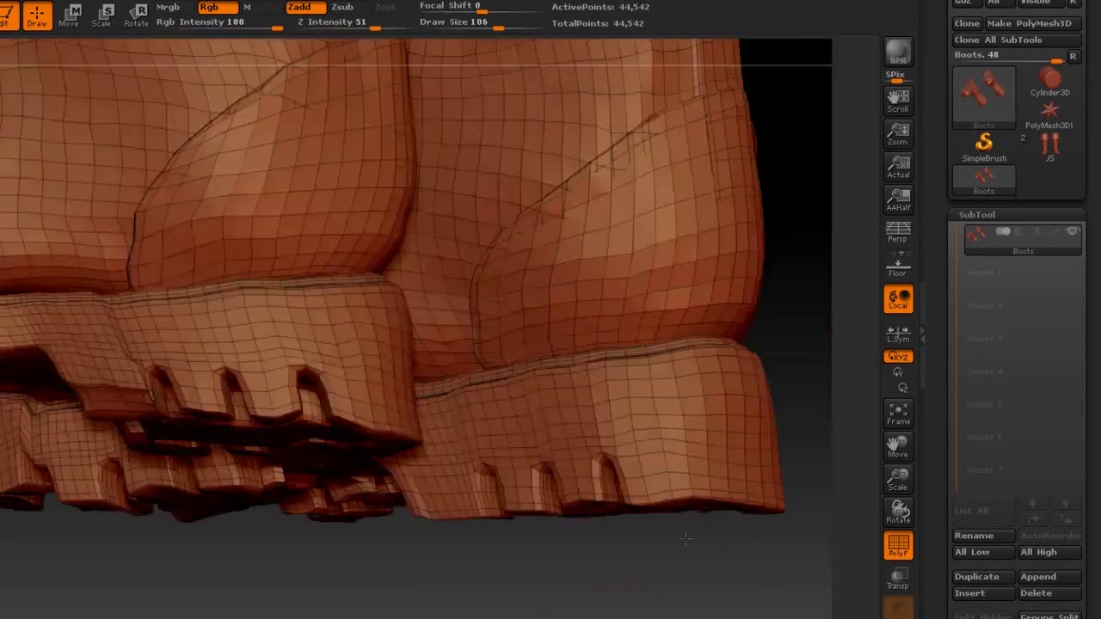
{"action": "left_click_drag", "start_coordinate": [706, 482], "coordinate": [781, 518]}
Smooth the side and back walls of the heel and check the boots' overall shape
{"action": "left_click_drag", "start_coordinate": [826, 474], "coordinate": [697, 465], "text": "alt"}
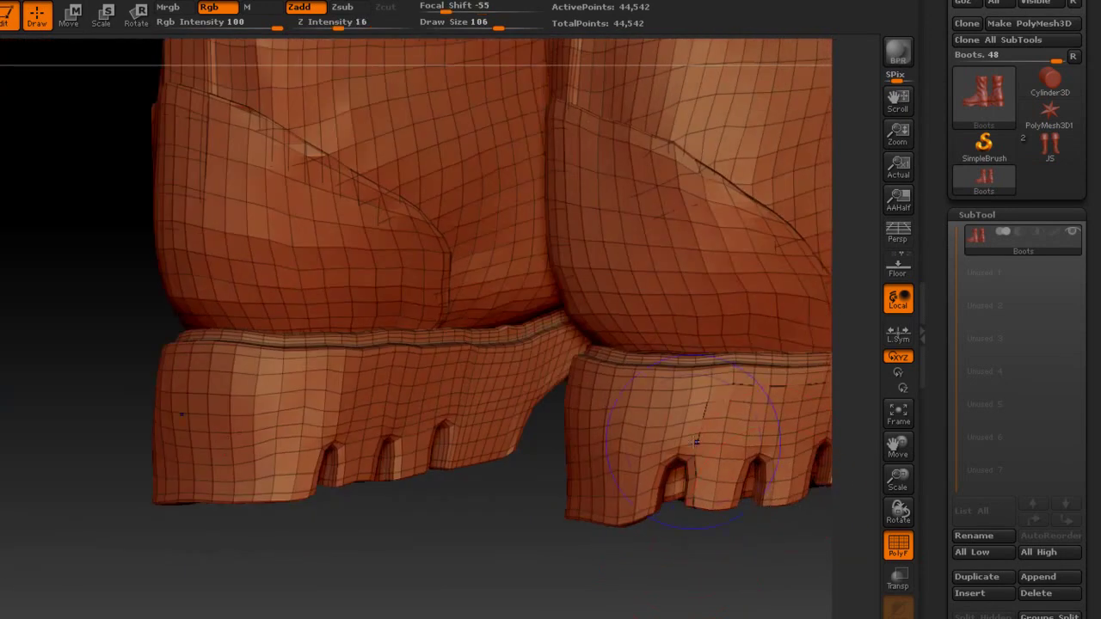
{"action": "left_click_drag", "start_coordinate": [654, 550], "coordinate": [492, 440]}
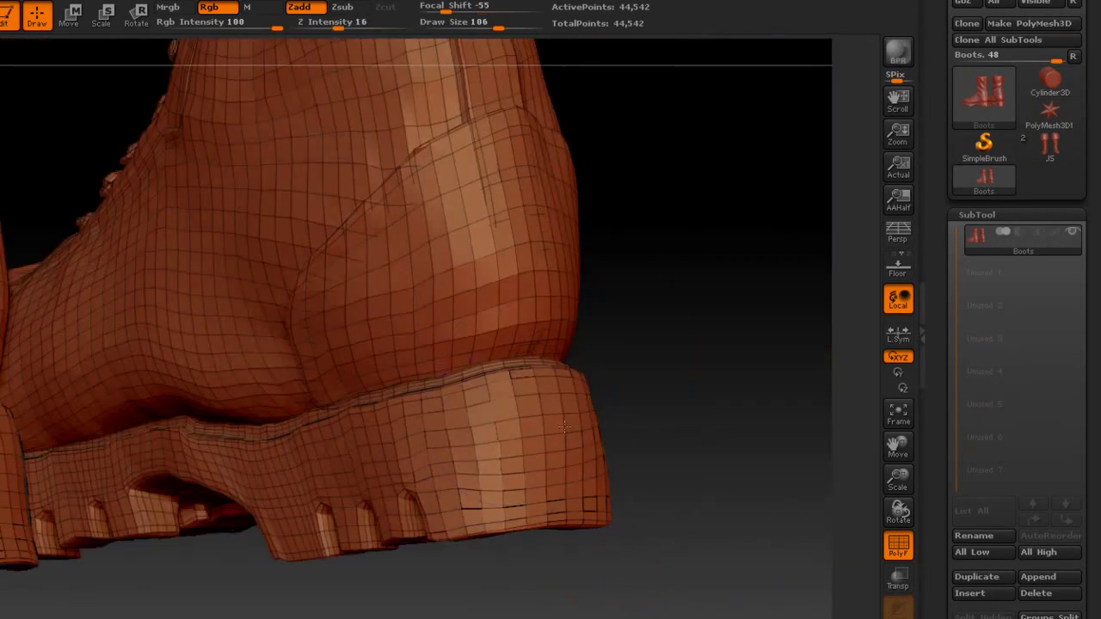
{"action": "left_click_drag", "start_coordinate": [491, 440], "coordinate": [842, 480]}
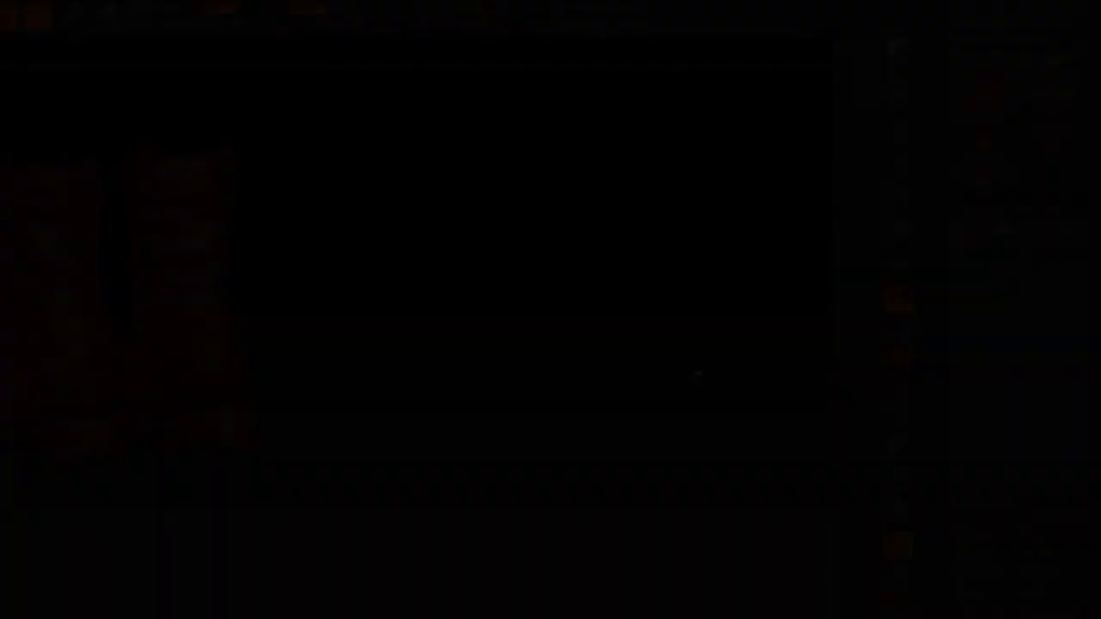
{"action": "left_click_drag", "start_coordinate": [699, 378], "coordinate": [600, 413]}
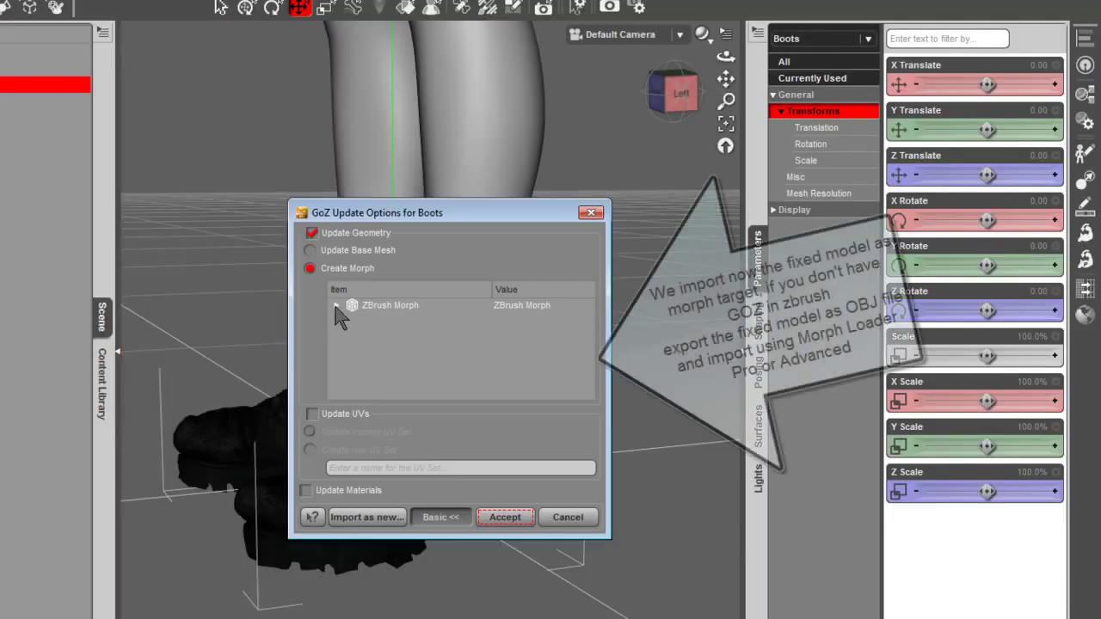
In DAZ Studio, import the sculpted boots through GoZ as a morph named Boots-fix in the General property group
{"action": "left_click", "coordinate": [336, 305]}
{"action": "double_click", "coordinate": [517, 317]}
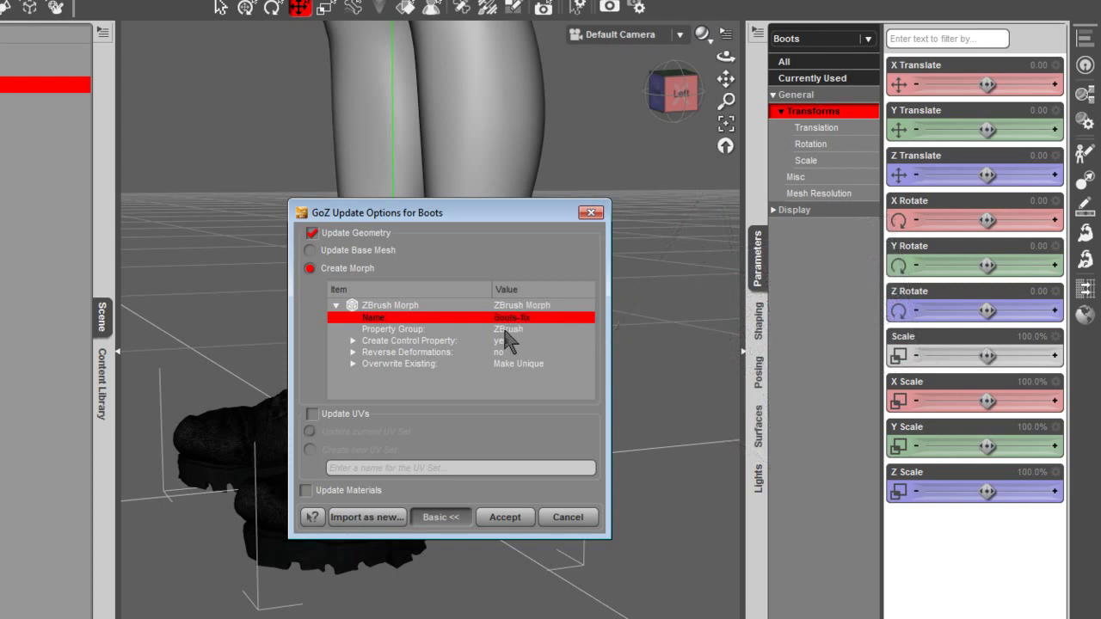
{"action": "left_click", "coordinate": [512, 329]}
{"action": "left_click", "coordinate": [515, 329]}
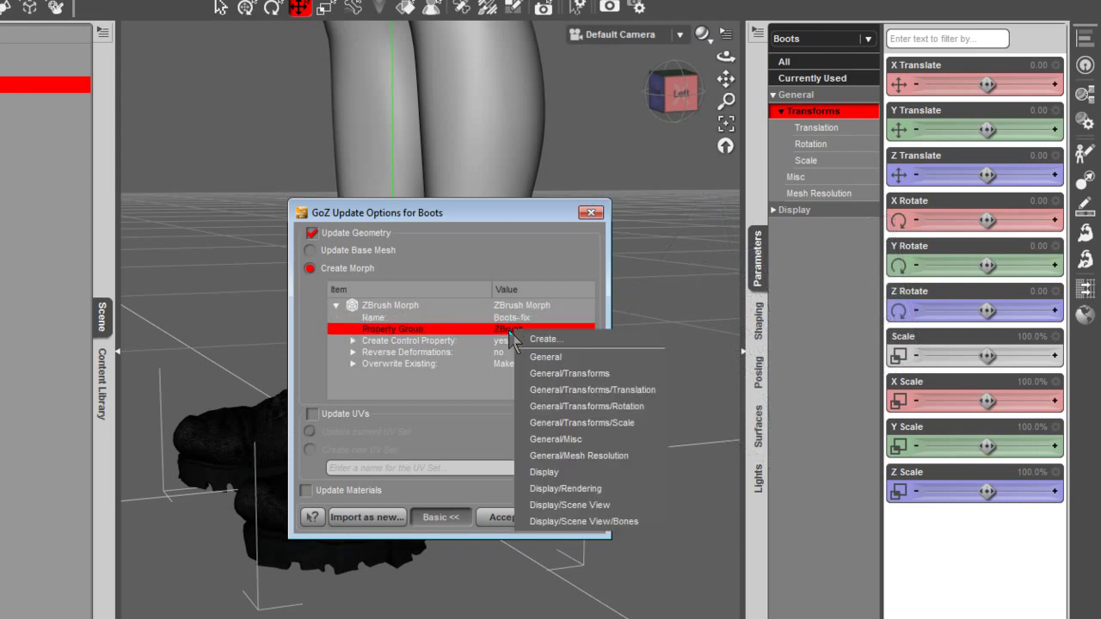
{"action": "left_click", "coordinate": [514, 330]}
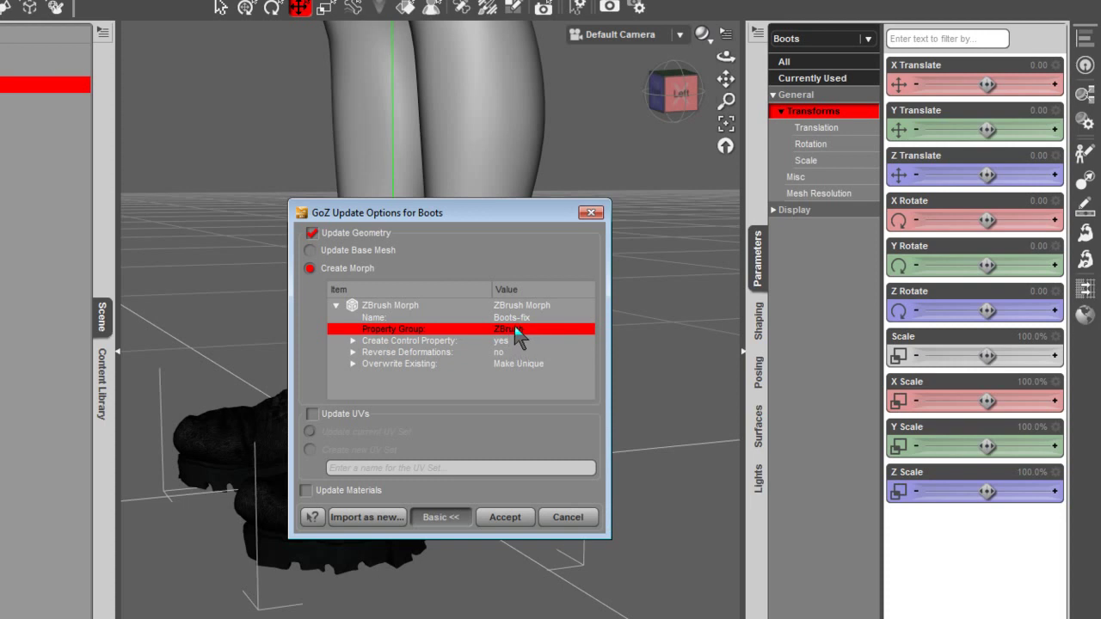
{"action": "left_click", "coordinate": [513, 335]}
{"action": "left_click", "coordinate": [555, 357]}
{"action": "left_click", "coordinate": [353, 341]}
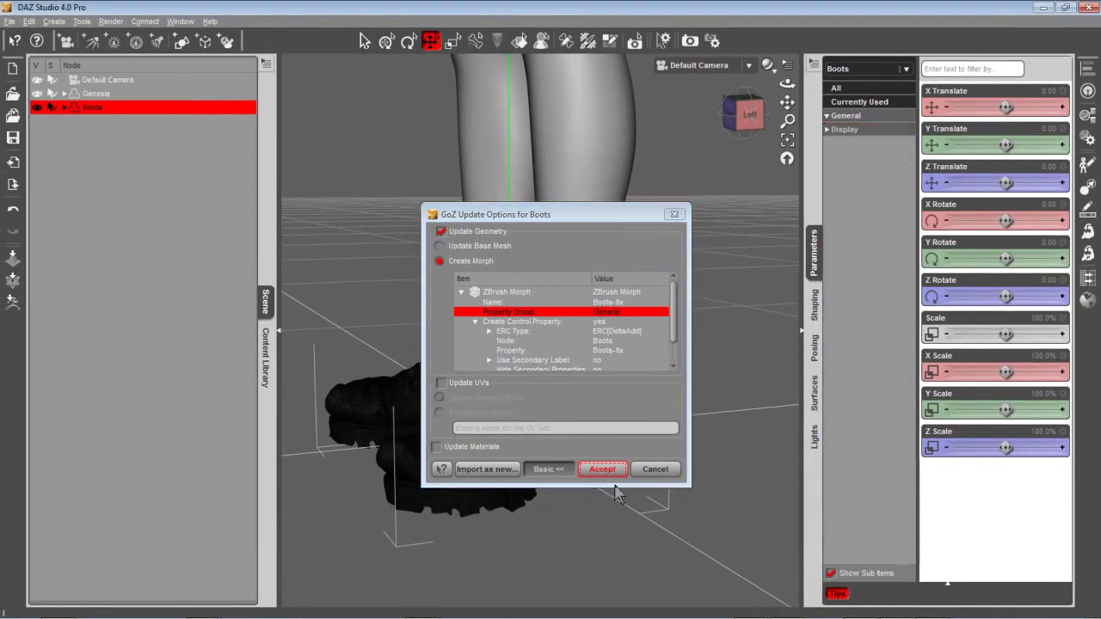
{"action": "left_click", "coordinate": [509, 518]}
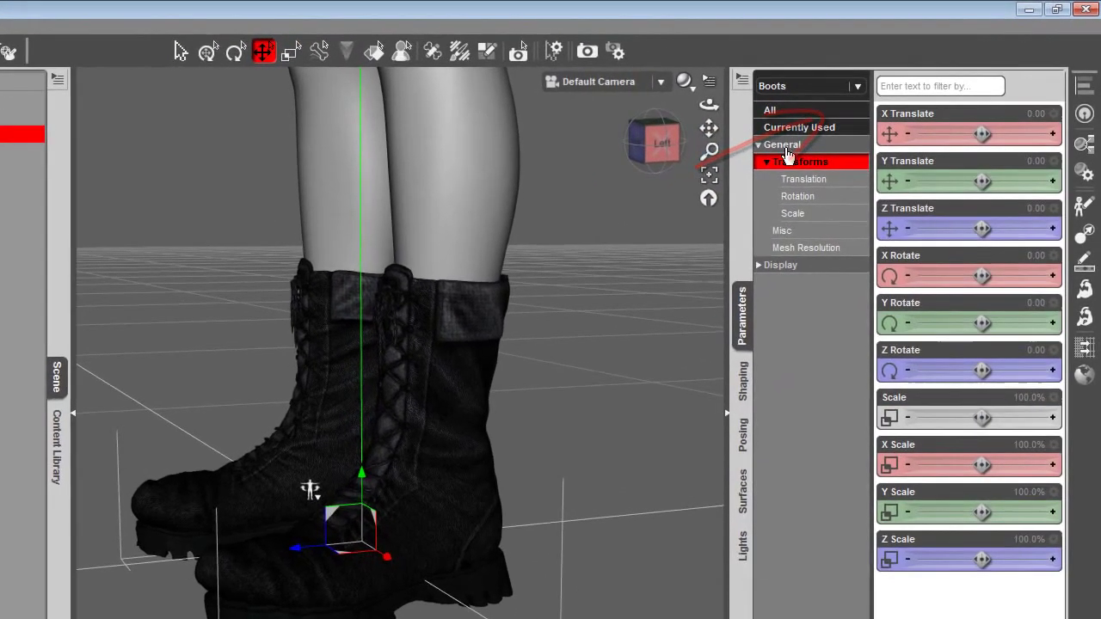
Compare the boots' shape with the Boots-fix morph at -100%, and set the morph to 100%
{"action": "left_click", "coordinate": [847, 119]}
{"action": "left_click_drag", "start_coordinate": [962, 131], "coordinate": [1095, 133]}
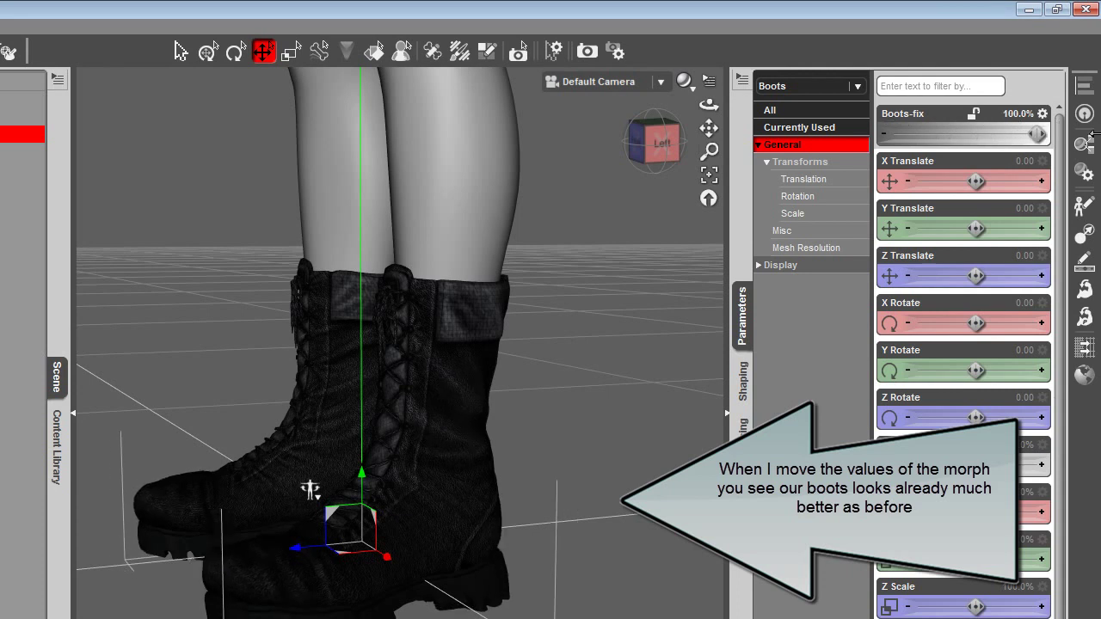
{"action": "left_click_drag", "start_coordinate": [660, 159], "coordinate": [947, 168]}
{"action": "left_click_drag", "start_coordinate": [652, 148], "coordinate": [1095, 142]}
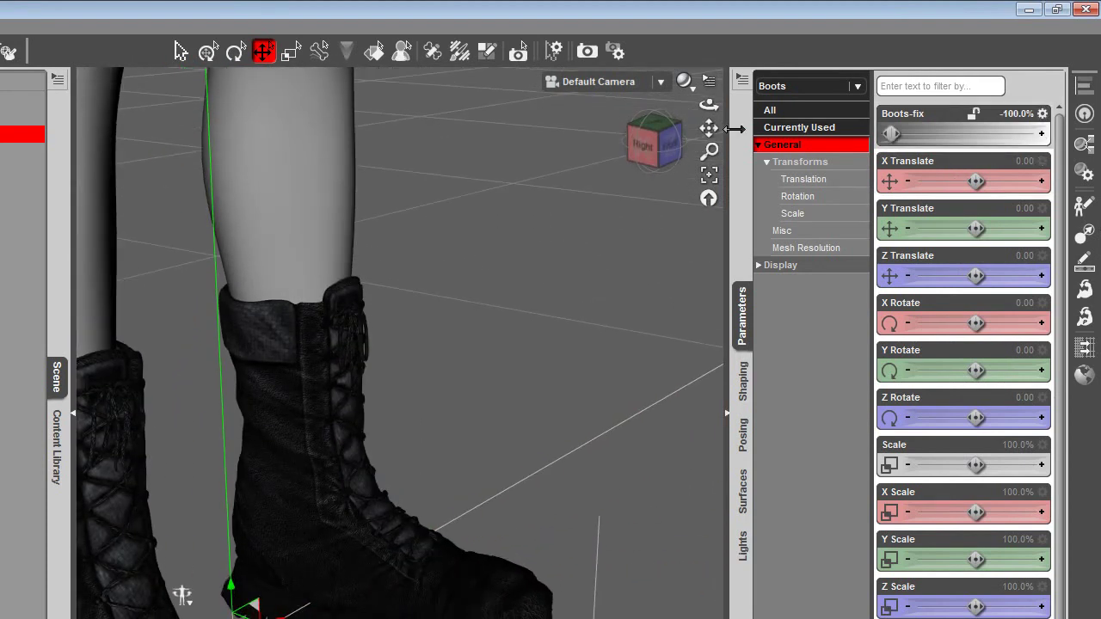
{"action": "left_click_drag", "start_coordinate": [757, 130], "coordinate": [1091, 149]}
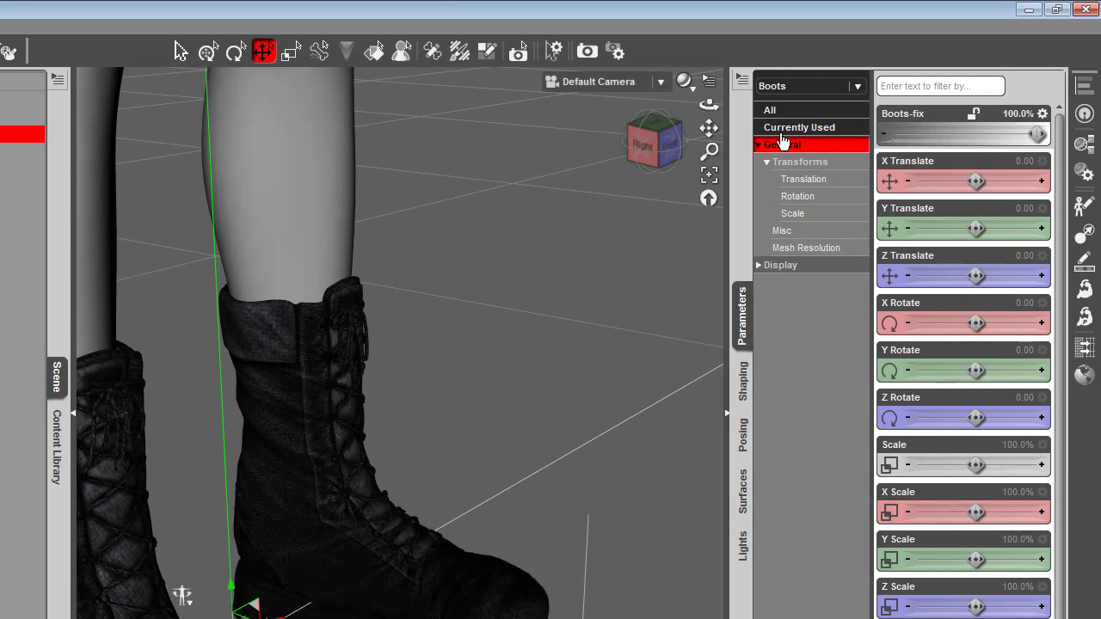
Frame both boots in the view and run a spot render of the area around them
{"action": "left_click_drag", "start_coordinate": [709, 151], "coordinate": [709, 197]}
{"action": "left_click_drag", "start_coordinate": [709, 127], "coordinate": [716, 7]}
{"action": "left_click", "coordinate": [518, 53]}
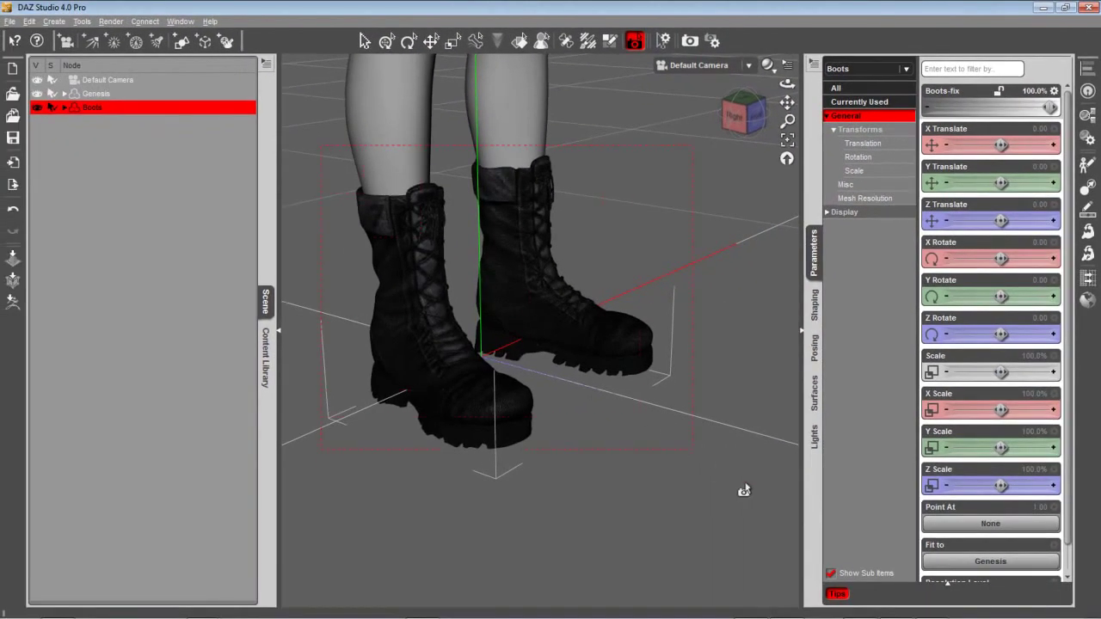
{"action": "left_click_drag", "start_coordinate": [745, 489], "coordinate": [746, 496]}
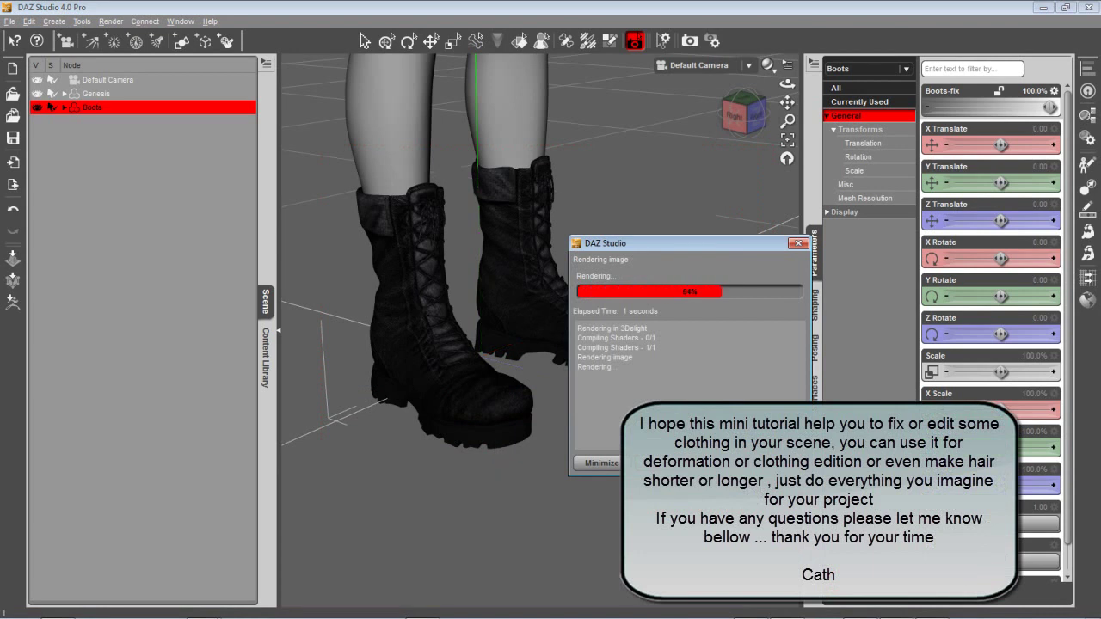